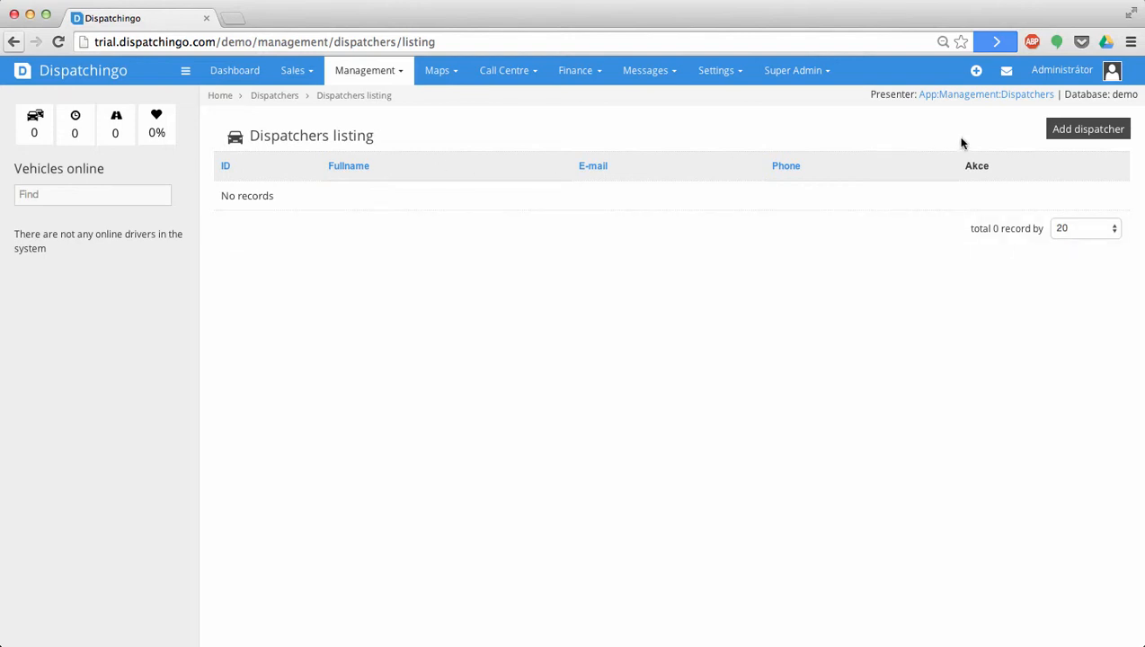
- Start a new dispatcher with the person's full name, e-mail address and a confirmed password
{"action": "left_click", "coordinate": [1055, 140]}
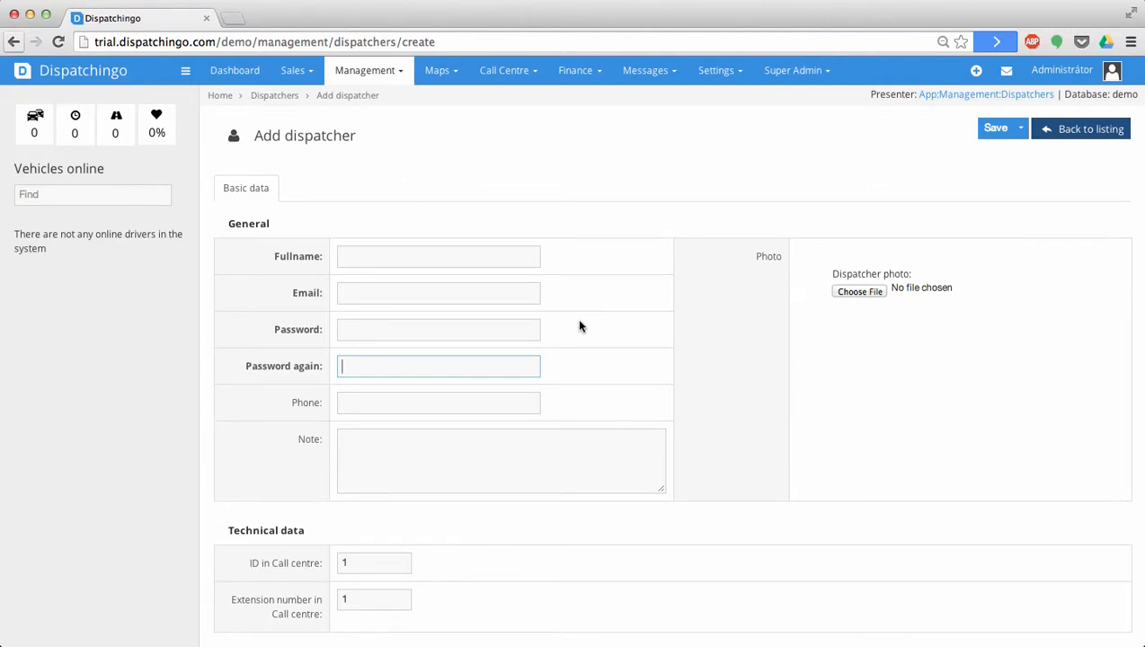
{"action": "left_click", "coordinate": [460, 258]}
{"action": "type", "text": "Rdd"}
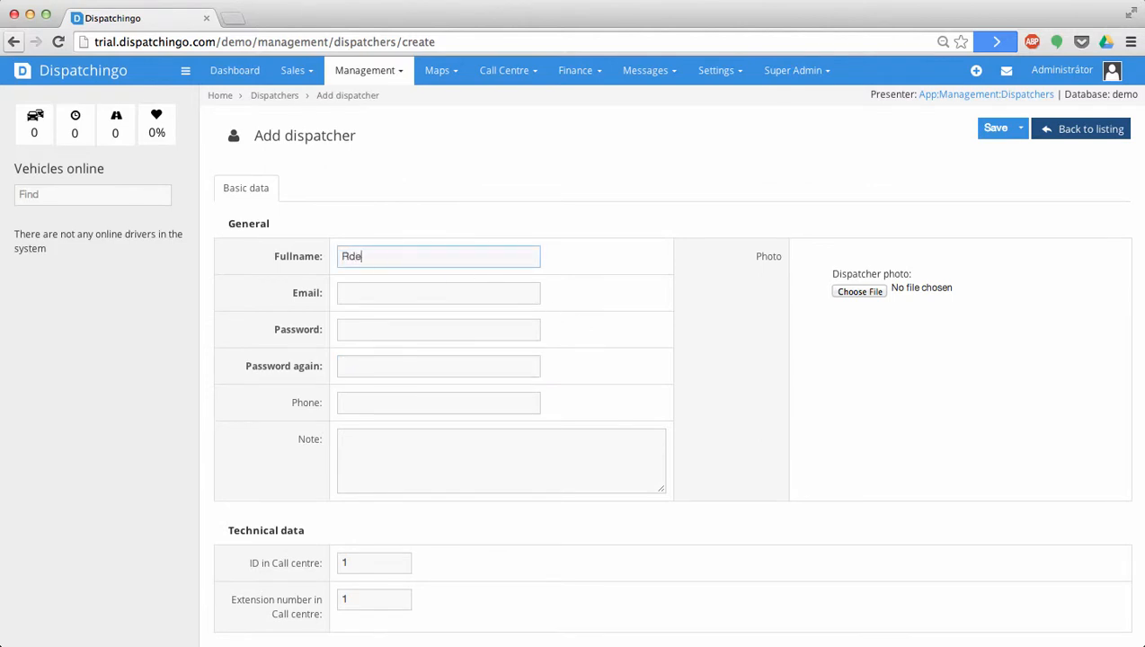
{"action": "key", "text": "BackSpace"}
{"action": "key", "text": "BackSpace"}
{"action": "key", "text": "Tab"}
{"action": "key", "text": "Tab"}
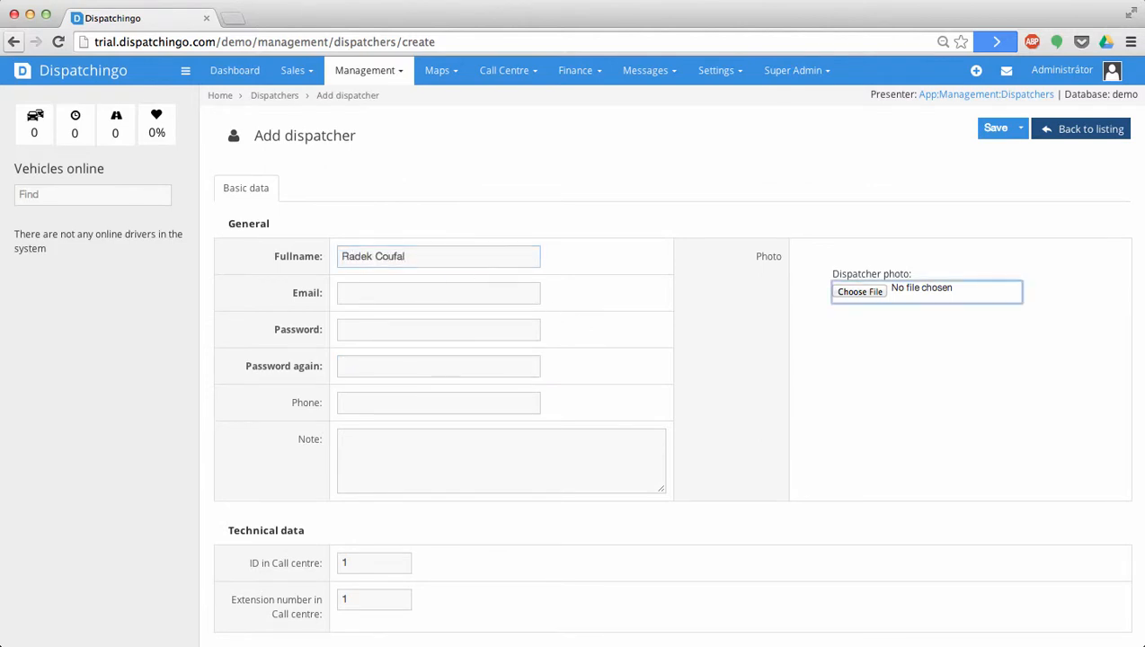
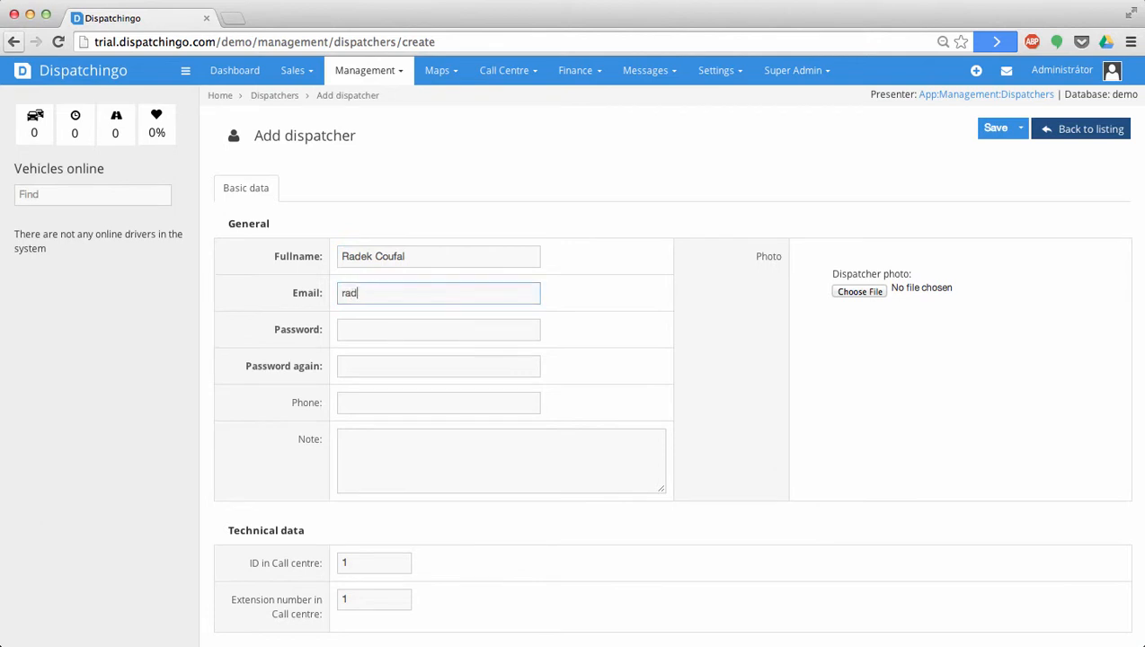
{"action": "key", "text": "Tab"}
{"action": "type", "text": "••••••"}
{"action": "key", "text": "Tab"}
{"action": "type", "text": "••••••"}
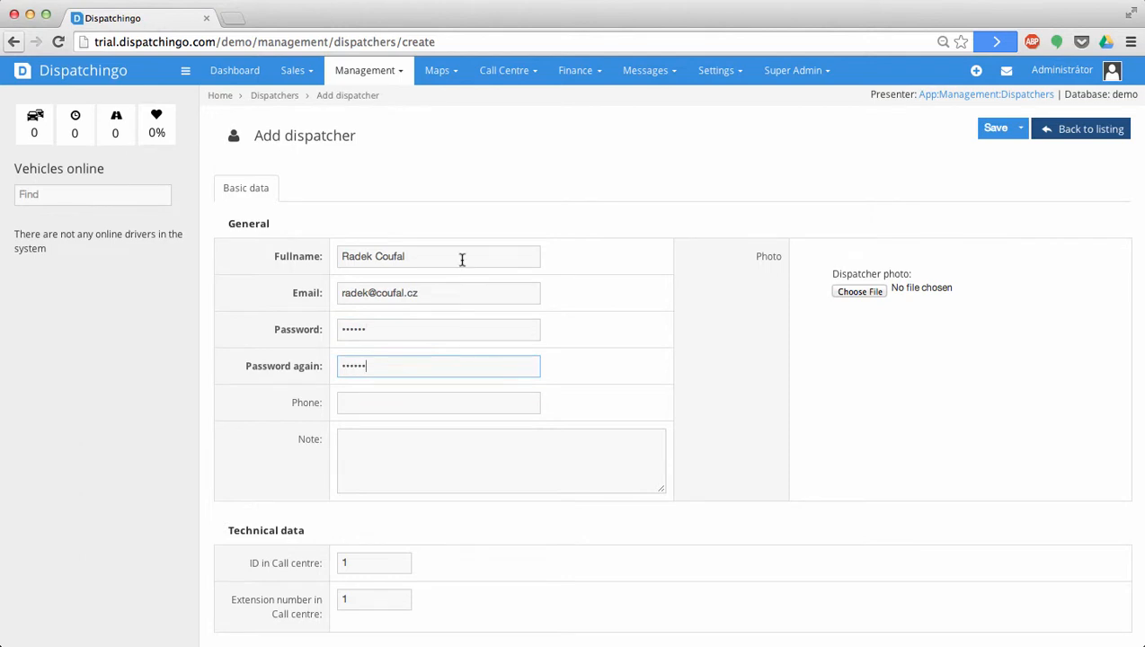
- Set call-centre ID and extension to 1, save the dispatcher, and open its details
{"action": "double_click", "coordinate": [390, 563]}
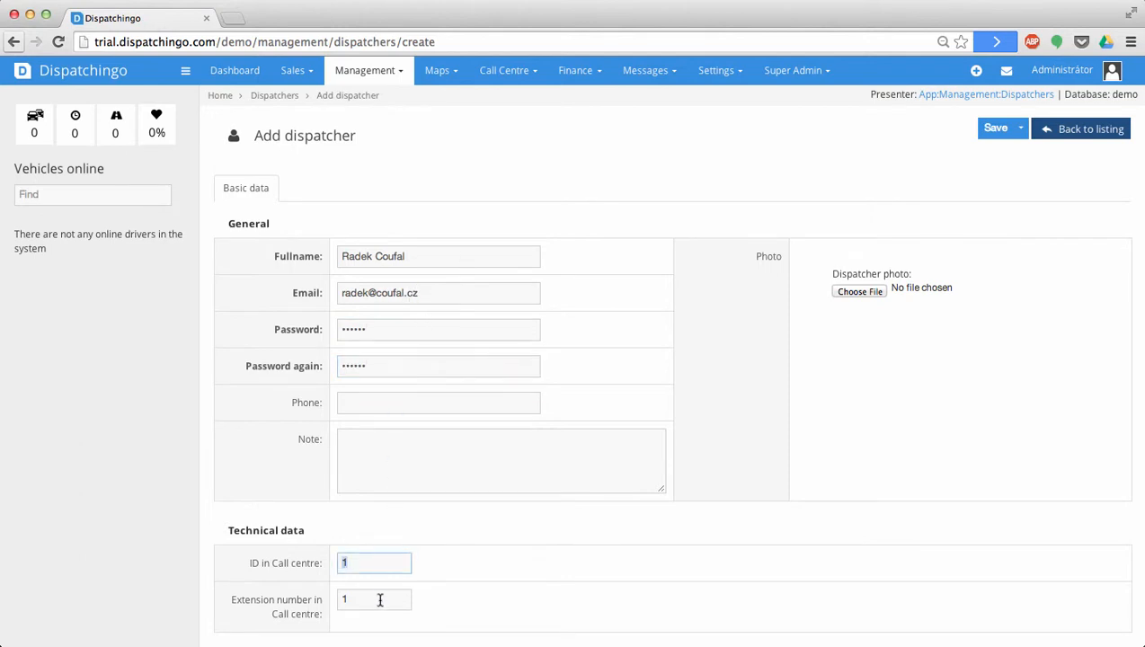
{"action": "double_click", "coordinate": [381, 600]}
{"action": "type", "text": "1"}
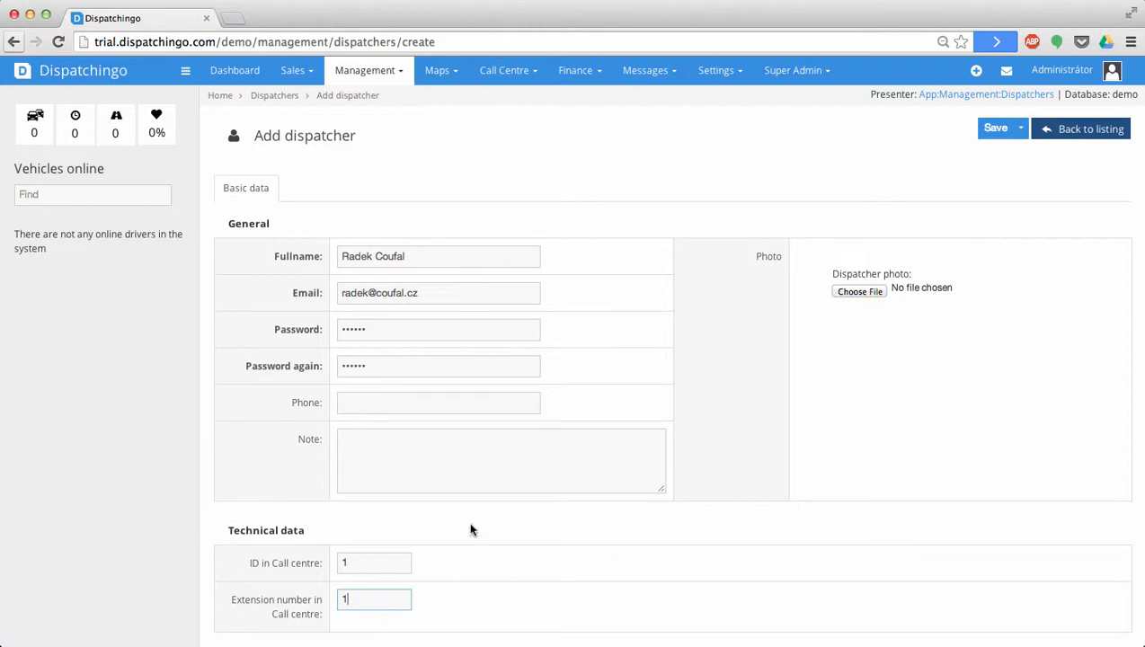
{"action": "left_click", "coordinate": [997, 131]}
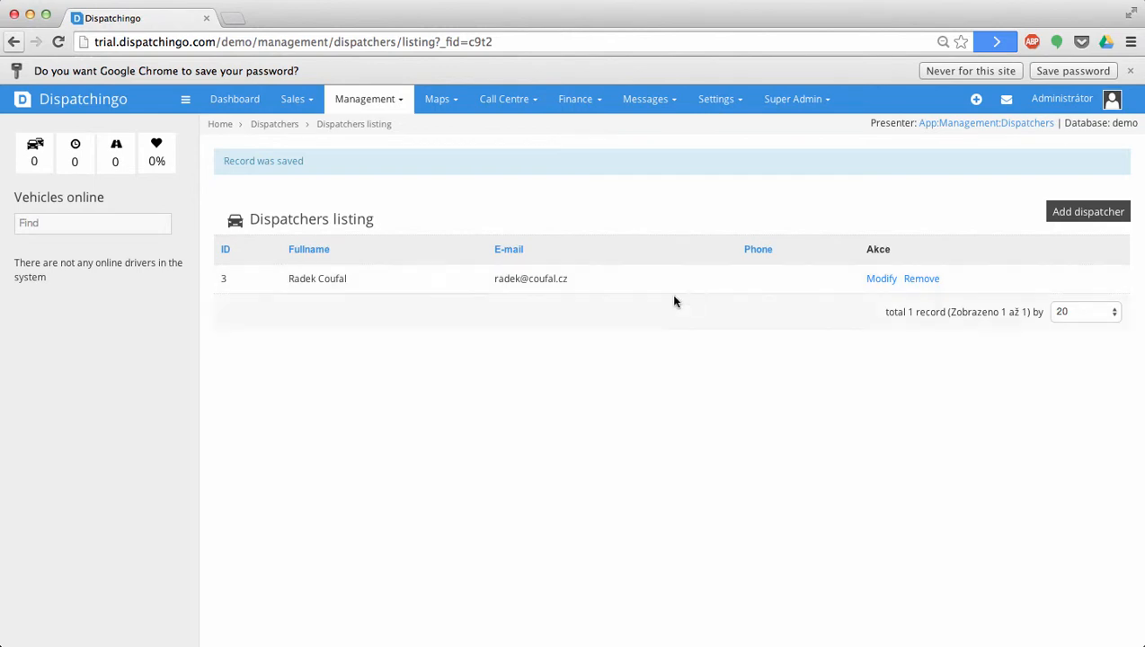
{"action": "left_click", "coordinate": [638, 283]}
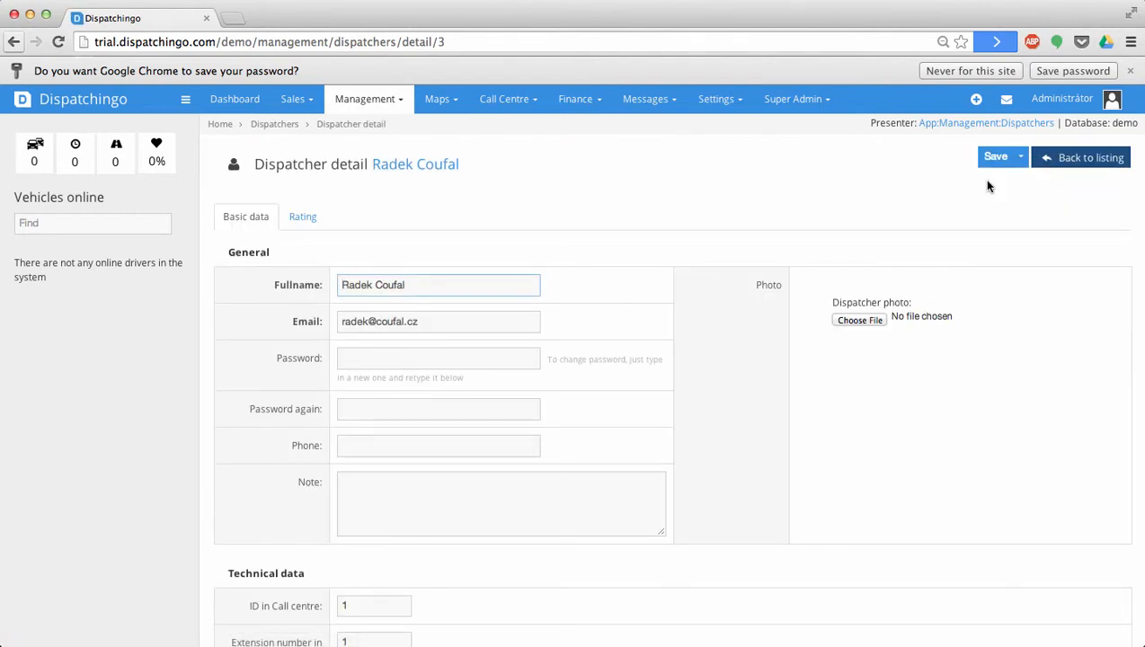
{"action": "left_click", "coordinate": [1085, 158]}
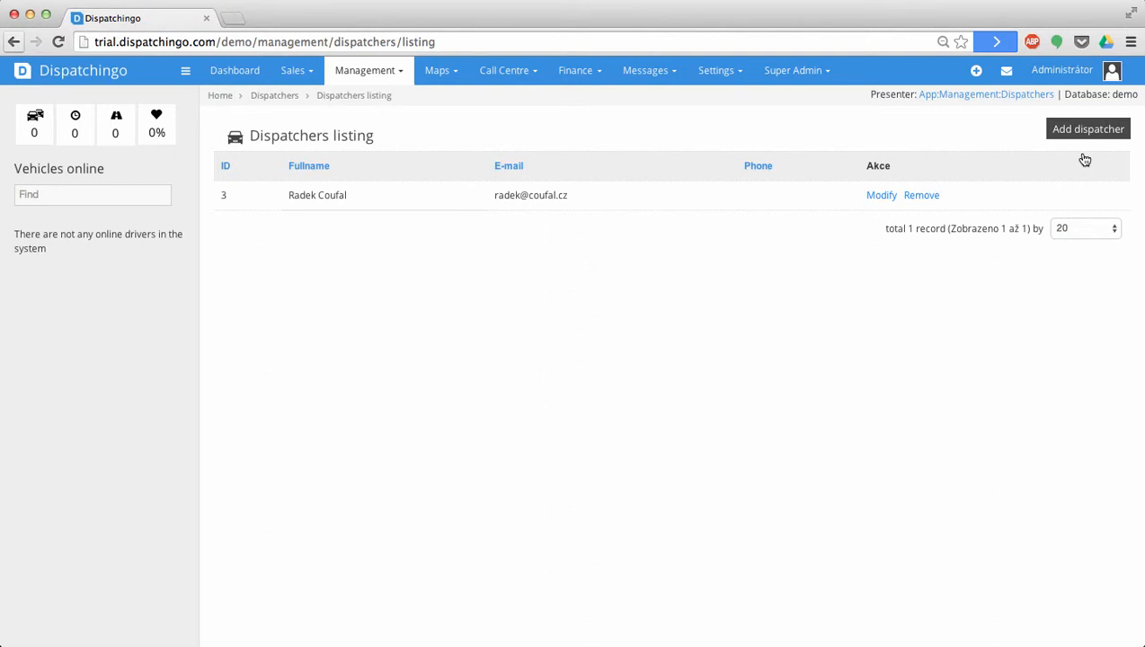
{"action": "left_click", "coordinate": [1070, 70]}
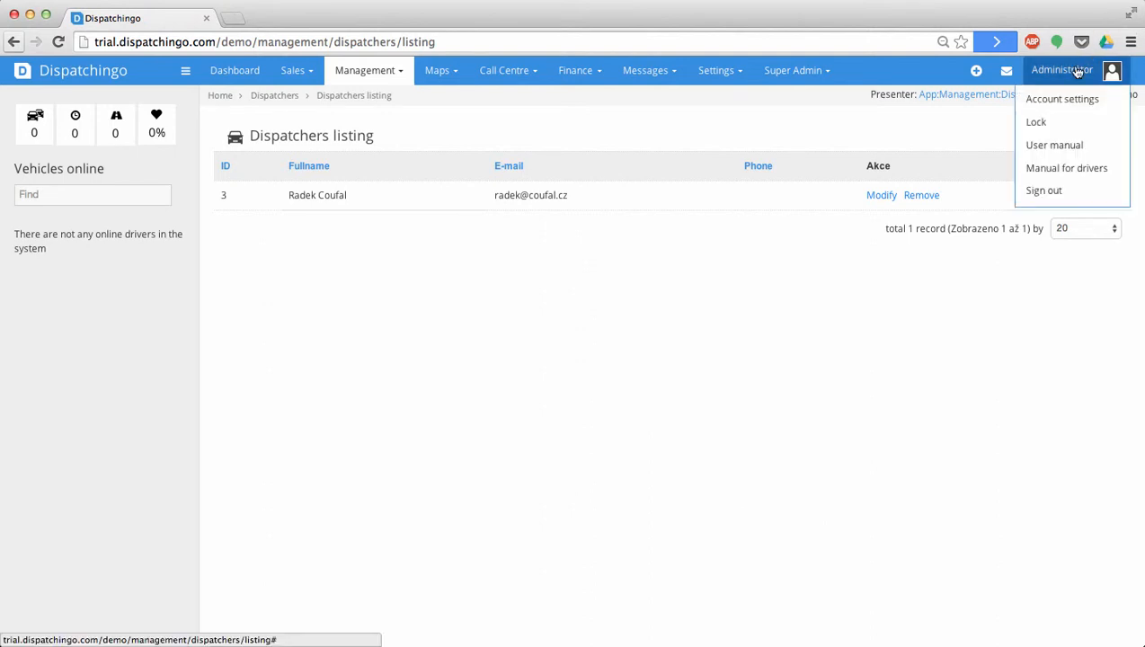
{"action": "left_click", "coordinate": [777, 472]}
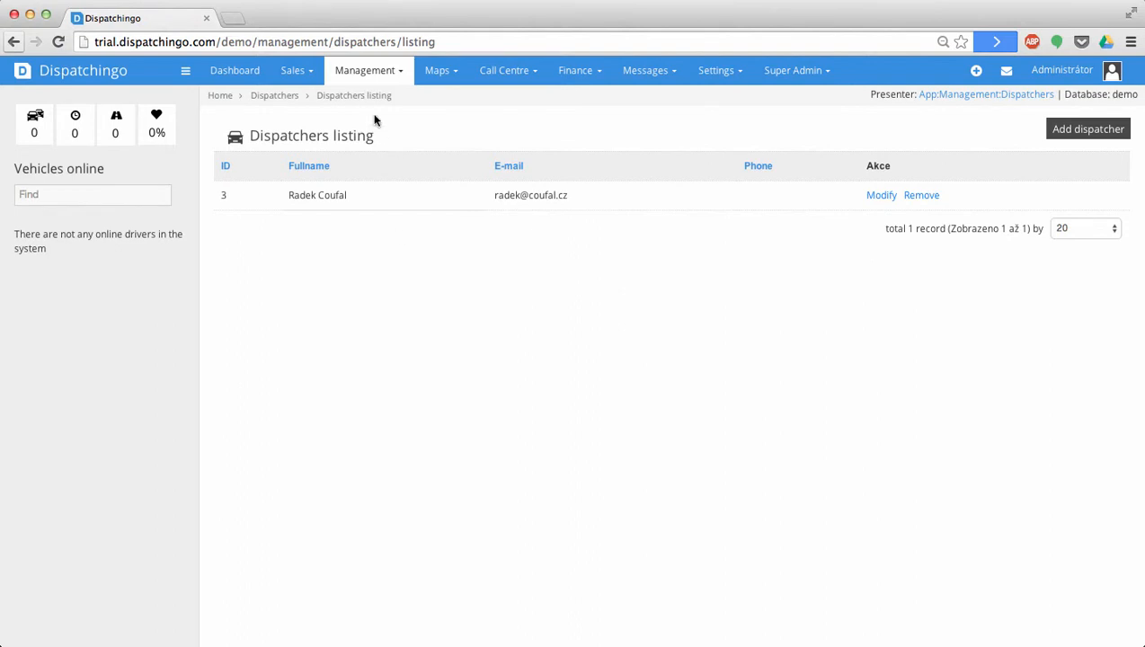
- Add vehicle keeper 'Dispatchingo', entering the company's phone number and CIN
{"action": "left_click", "coordinate": [371, 75]}
{"action": "mouse_move", "coordinate": [381, 110]}
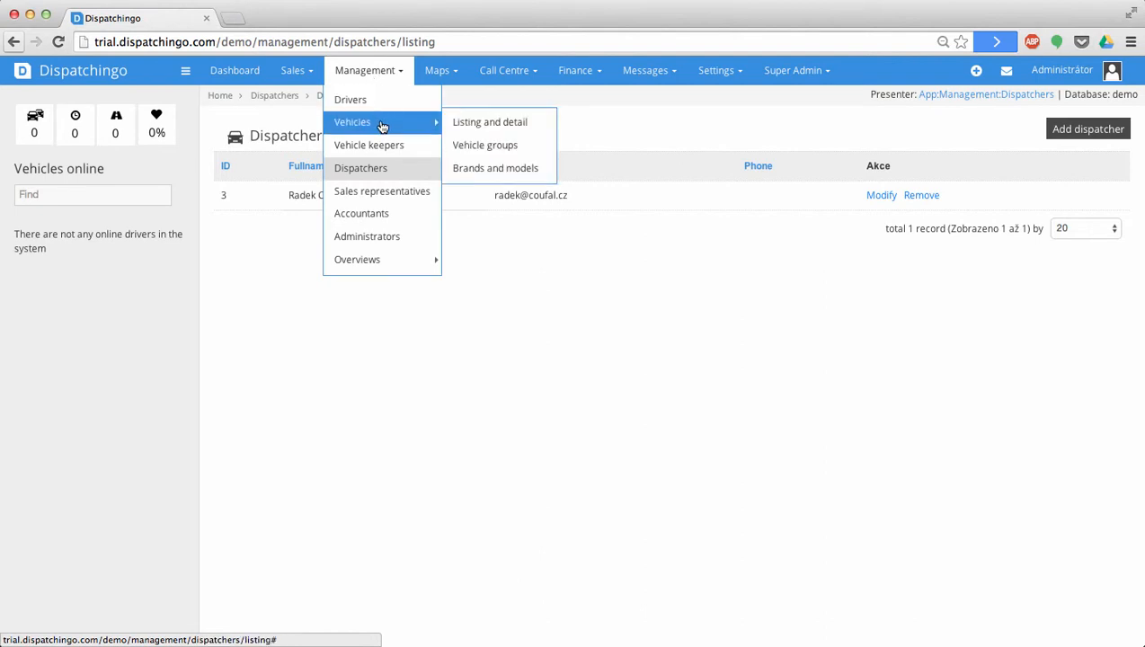
{"action": "left_click", "coordinate": [383, 146]}
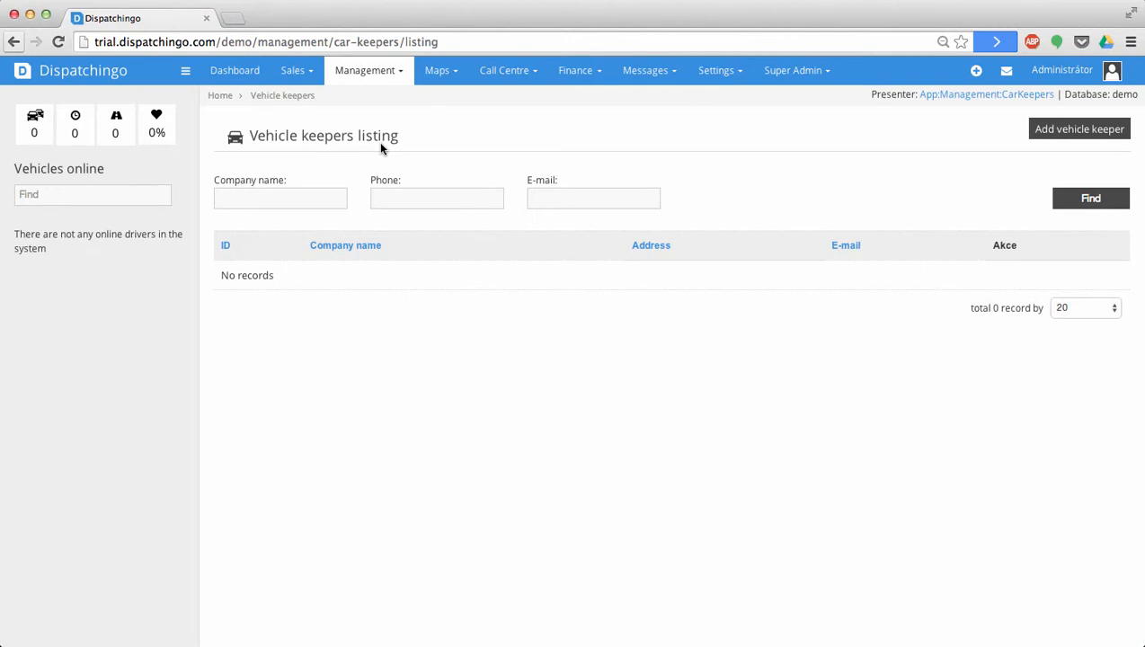
{"action": "left_click", "coordinate": [1068, 132]}
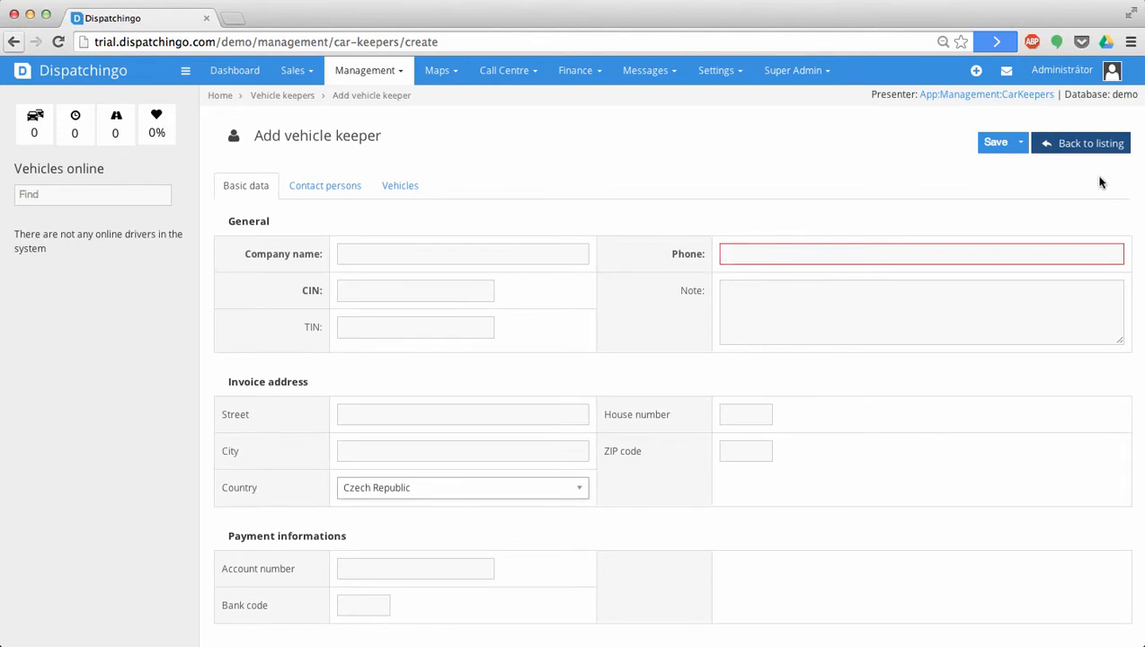
{"action": "left_click", "coordinate": [385, 255]}
{"action": "type", "text": "Dispatch"}
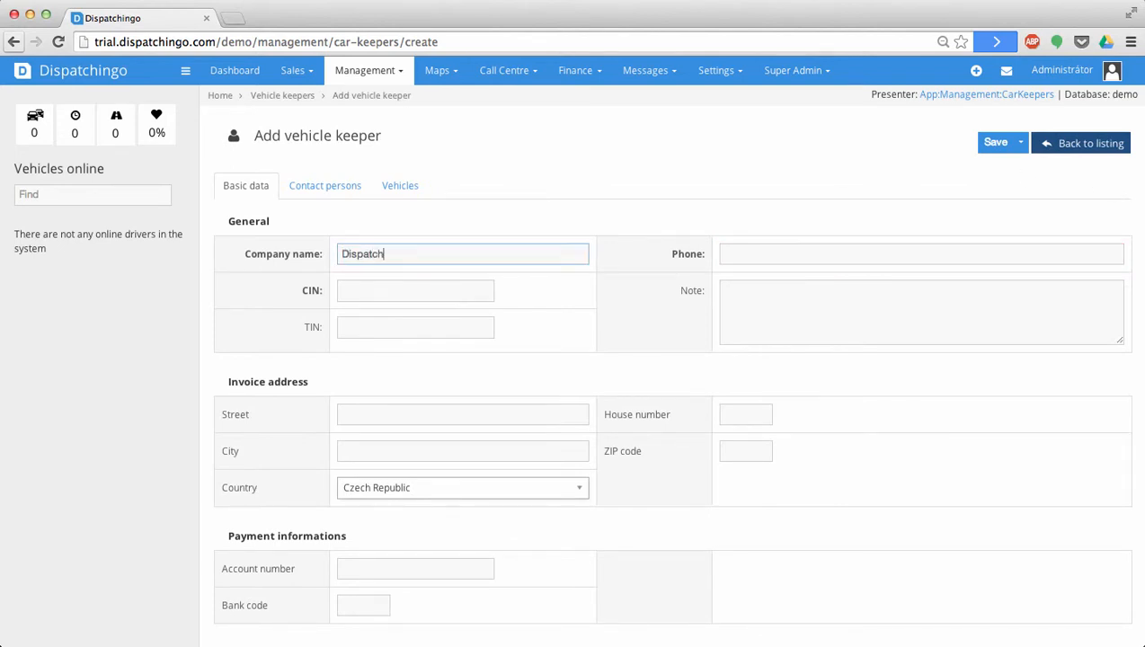
{"action": "type", "text": "ingo"}
{"action": "key", "text": "Tab"}
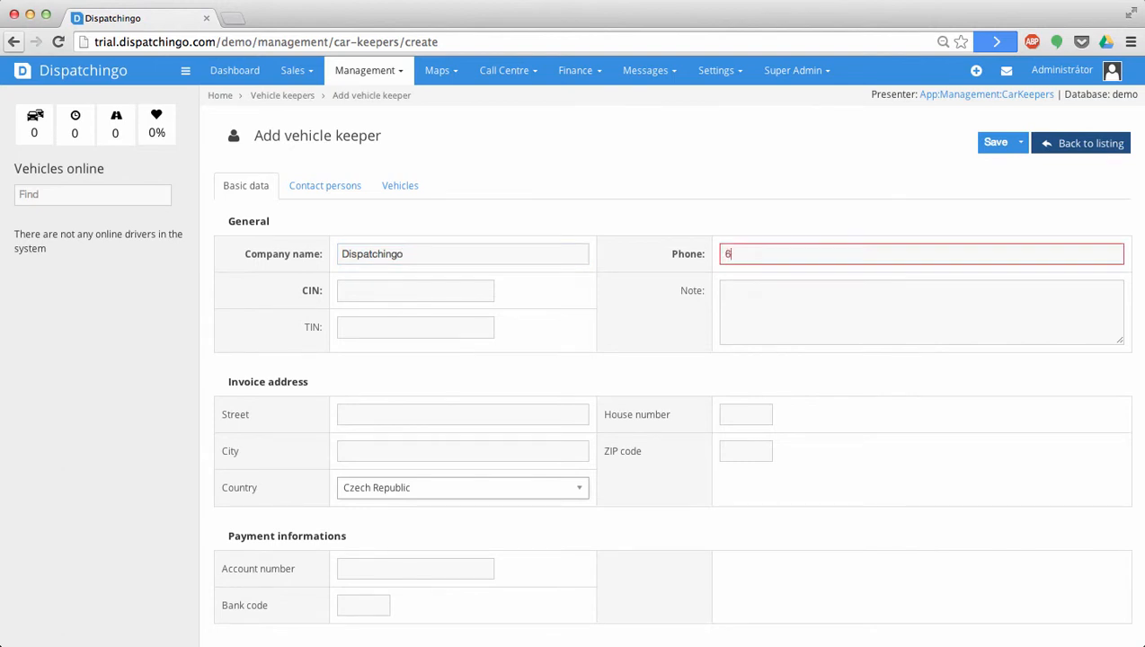
{"action": "key", "text": "Tab"}
{"action": "type", "text": "1"}
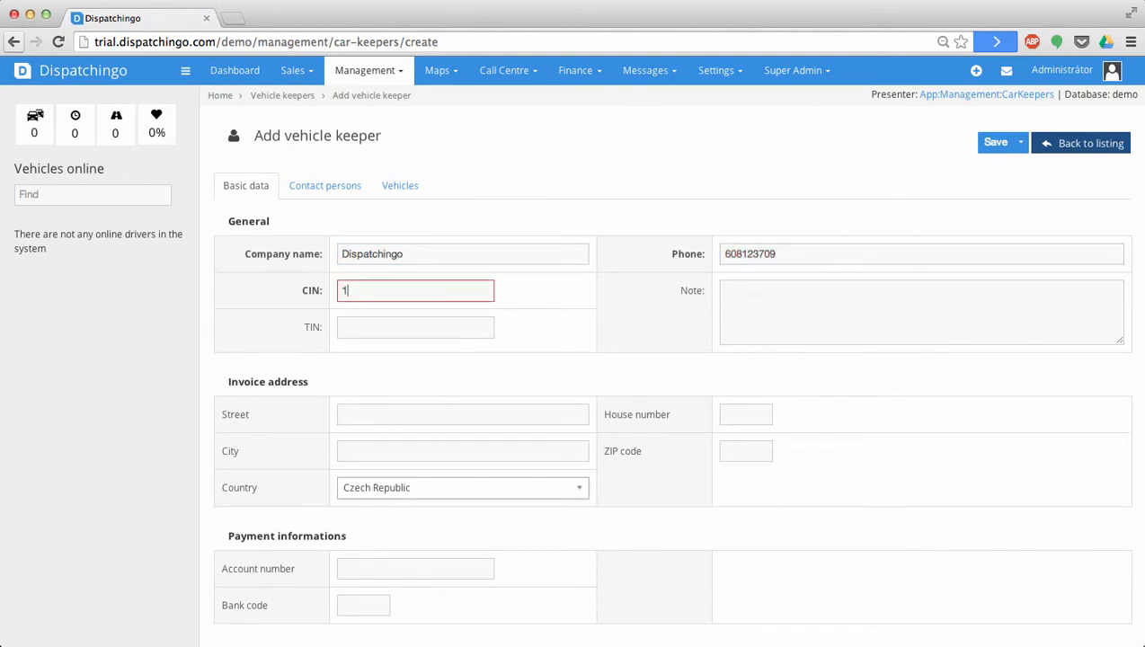
{"action": "type", "text": "23456789"}
- Give the keeper a login e-mail and confirmed password, then save the record
{"action": "scroll", "coordinate": [419, 519], "scroll_direction": "down", "scroll_amount": 3}
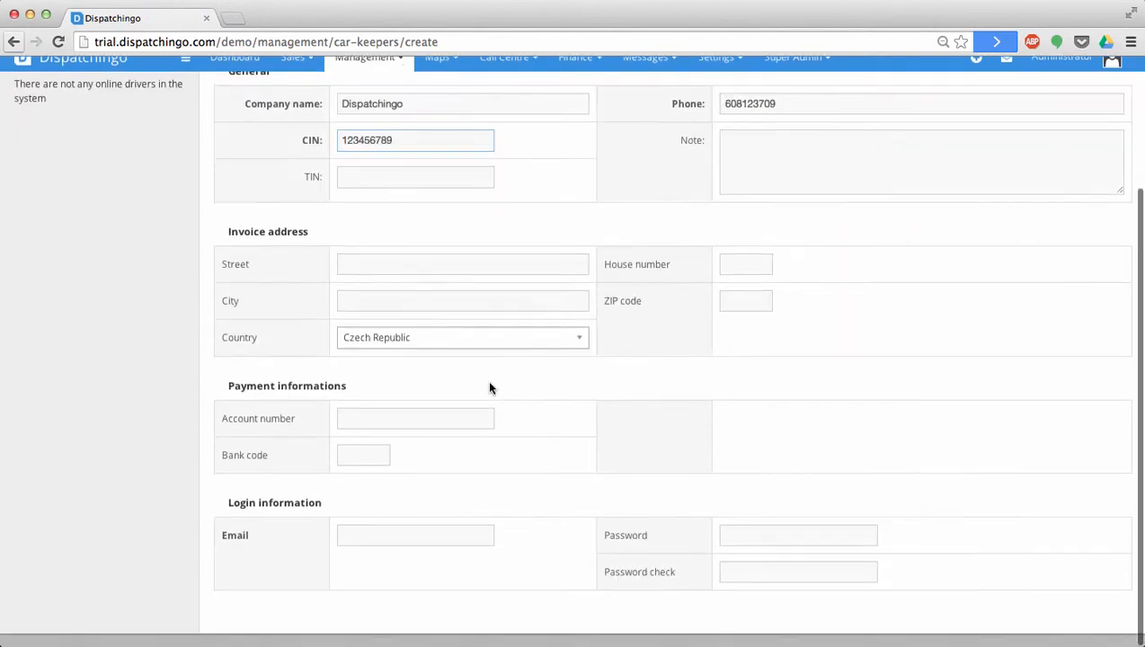
{"action": "left_click", "coordinate": [410, 543]}
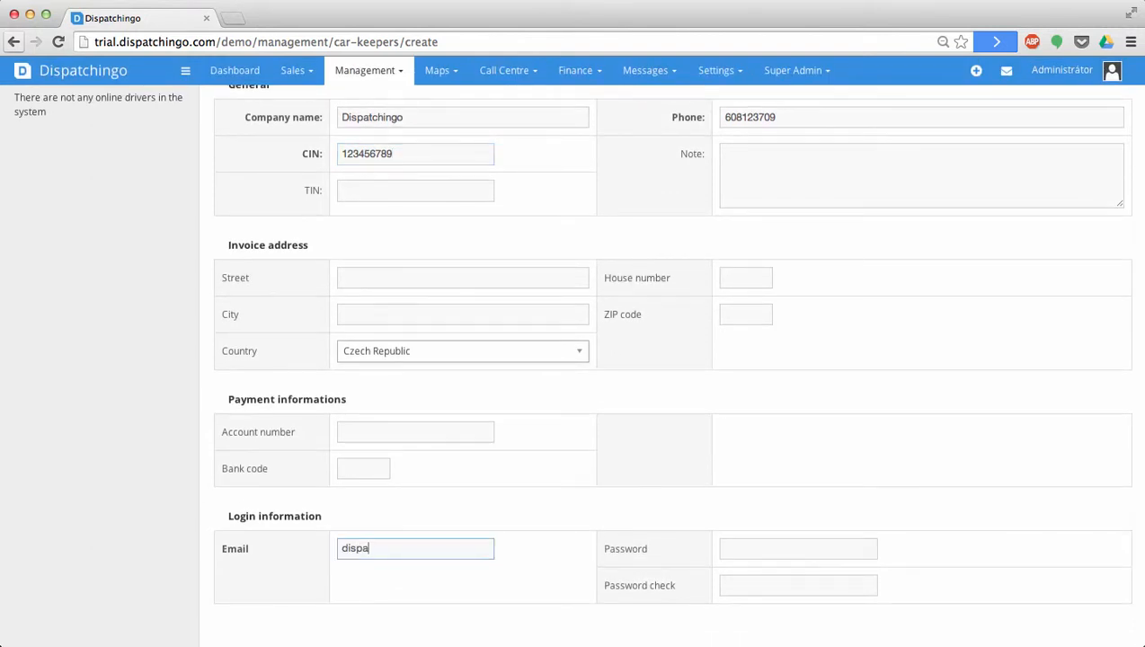
{"action": "key", "text": "Tab"}
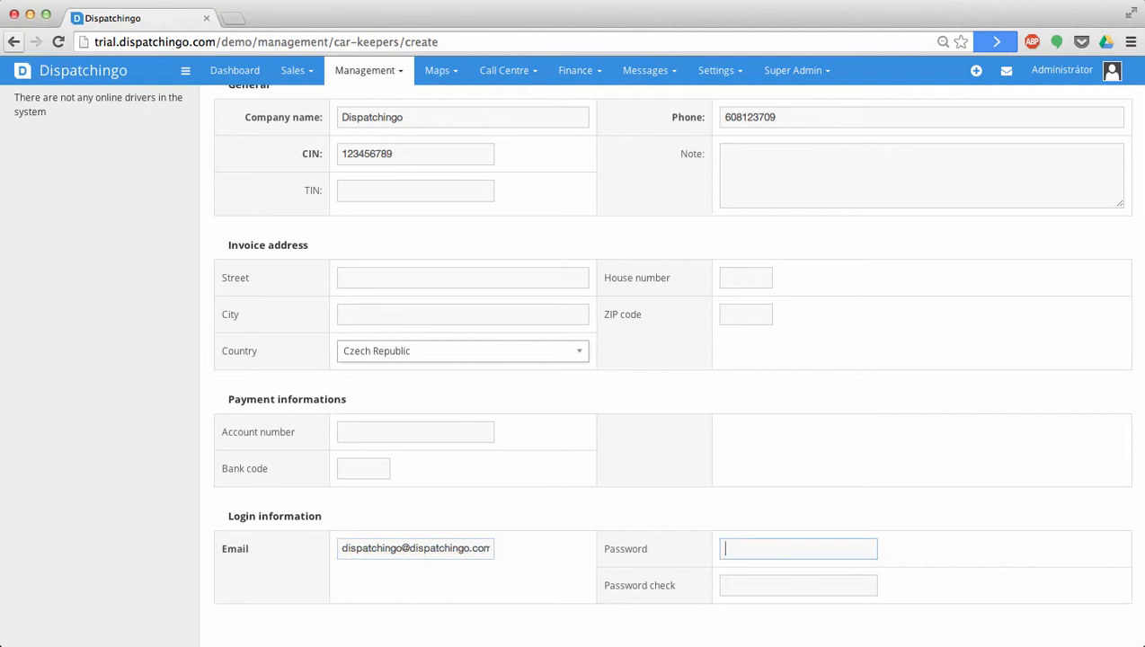
{"action": "type", "text": "••••••"}
{"action": "key", "text": "Tab"}
{"action": "type", "text": "••••••"}
{"action": "scroll", "coordinate": [501, 449], "scroll_direction": "up", "scroll_amount": 3}
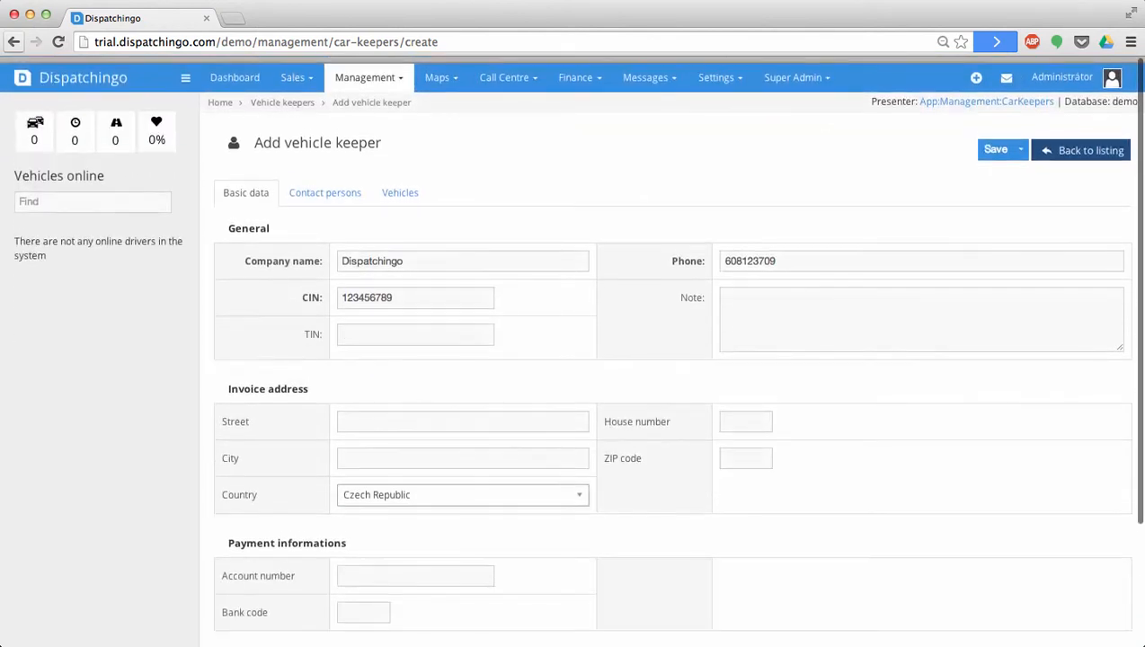
{"action": "left_click", "coordinate": [996, 142]}
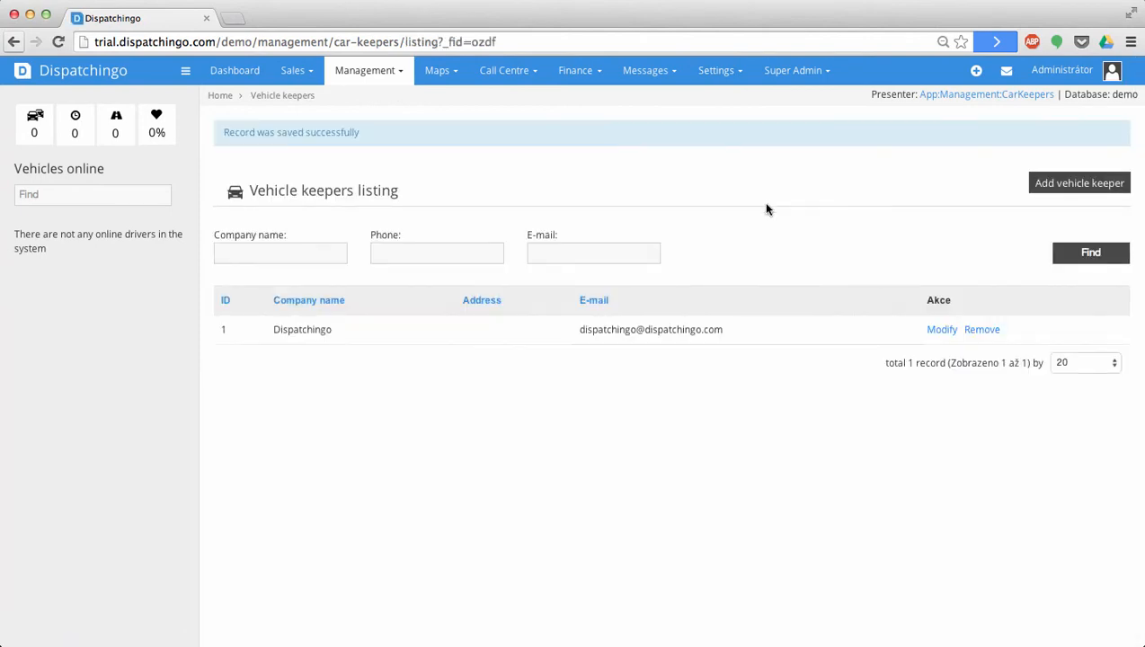
- Add a new driver under Management > Drivers, mark them as their own vehicle keeper, and save
{"action": "left_click", "coordinate": [372, 70]}
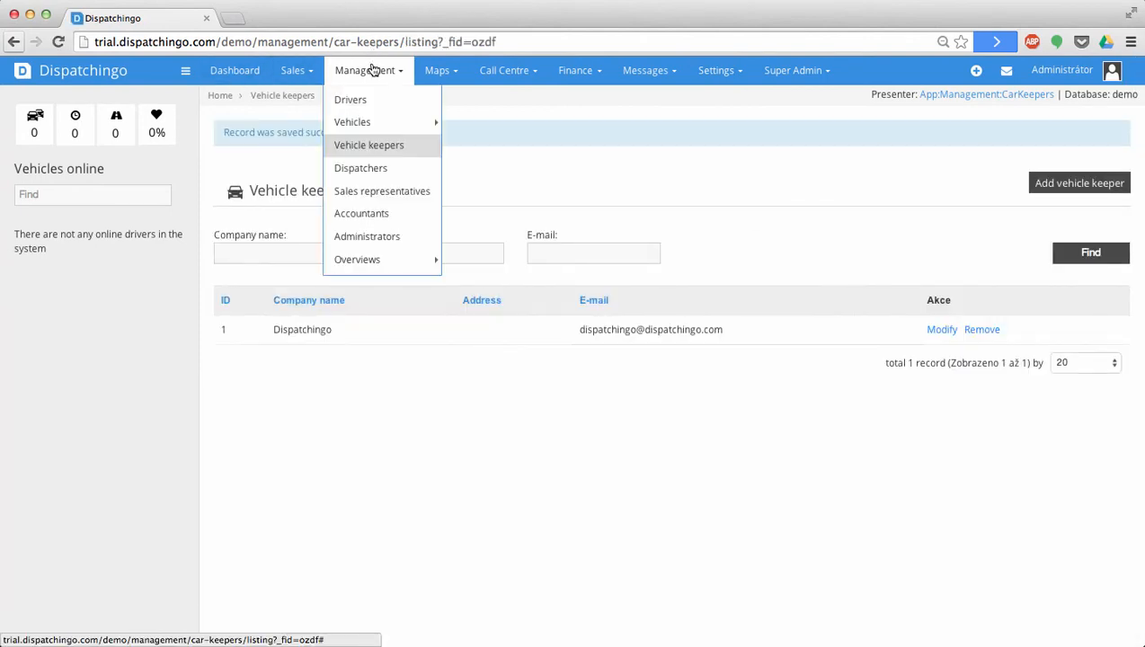
{"action": "left_click", "coordinate": [377, 106]}
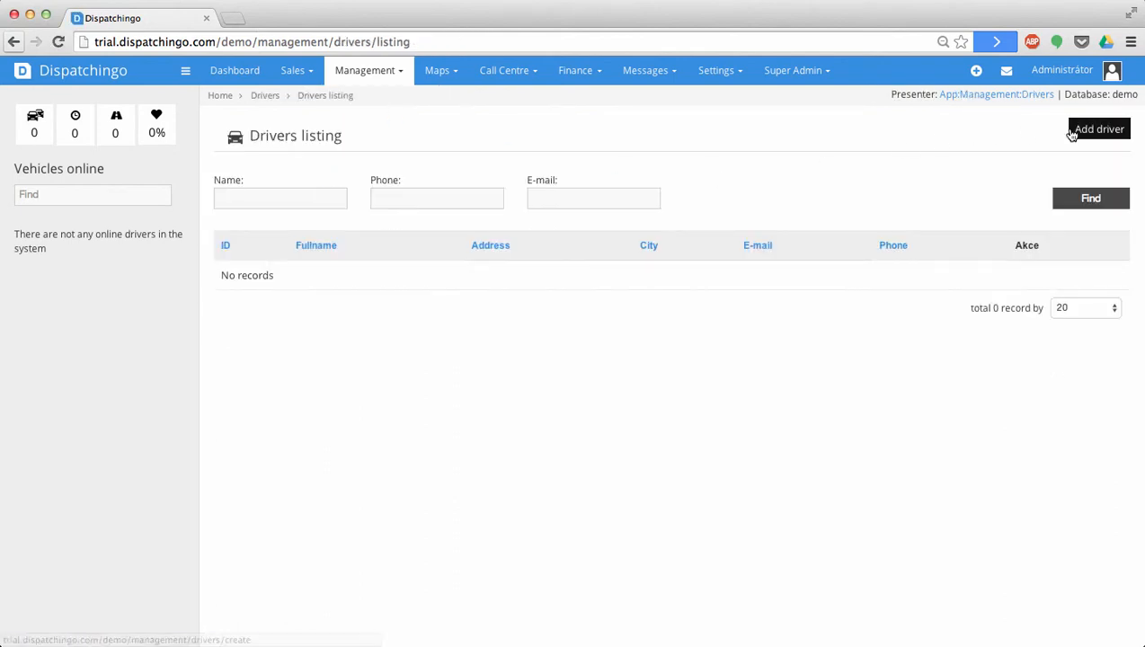
{"action": "left_click", "coordinate": [1075, 132]}
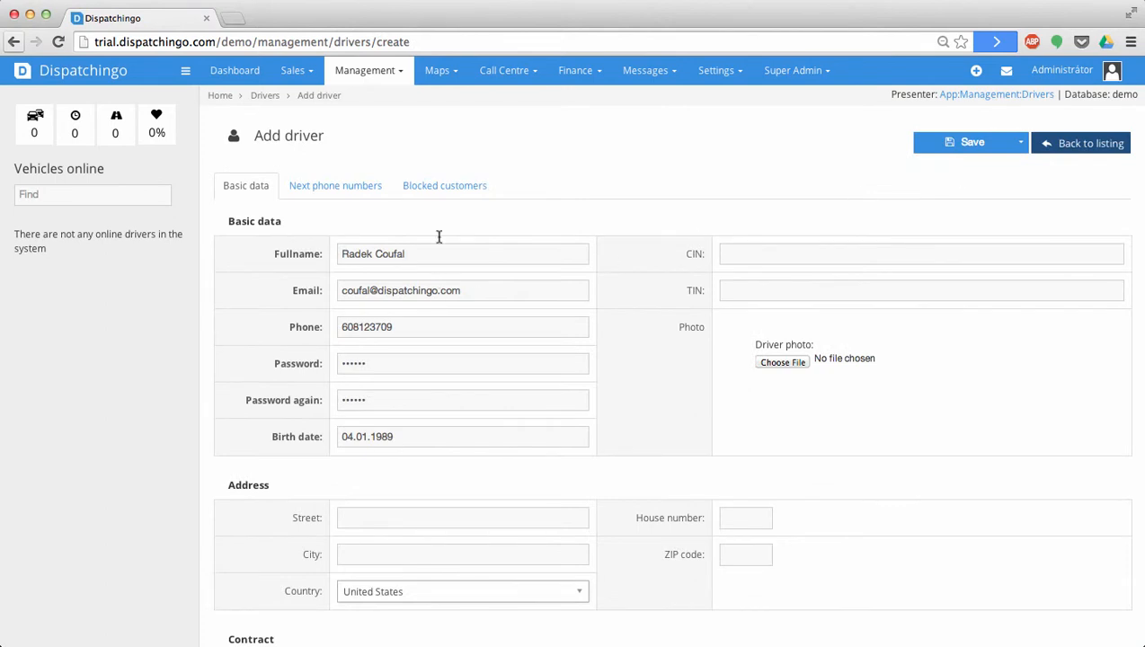
{"action": "scroll", "coordinate": [440, 282], "scroll_direction": "down", "scroll_amount": 5}
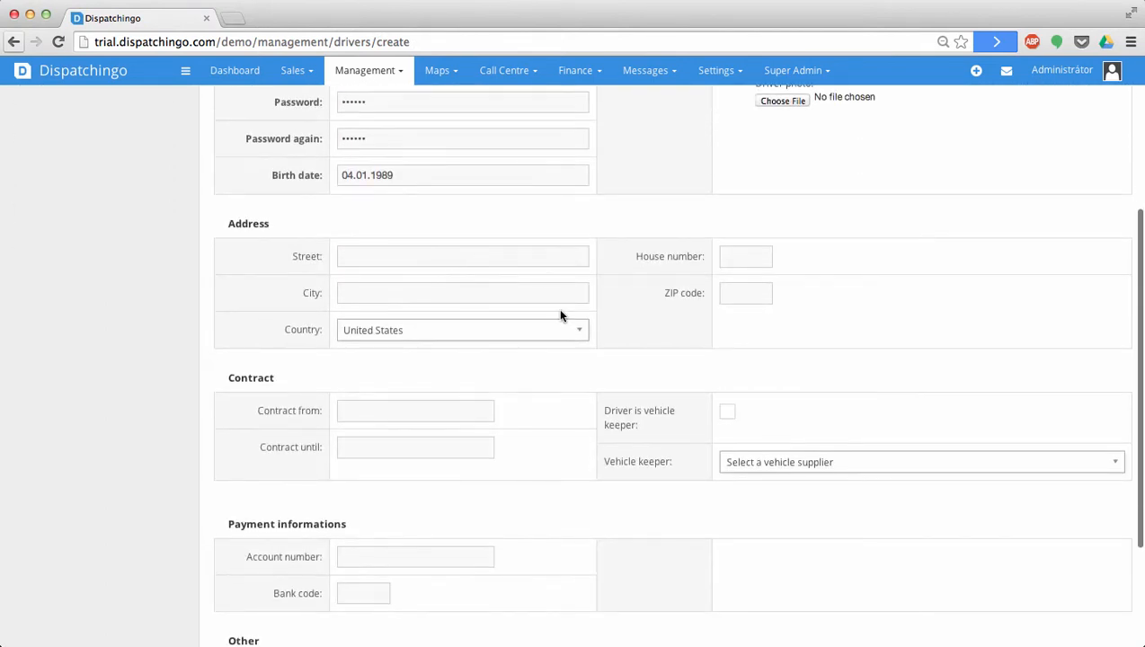
{"action": "scroll", "coordinate": [560, 315], "scroll_direction": "down", "scroll_amount": 2}
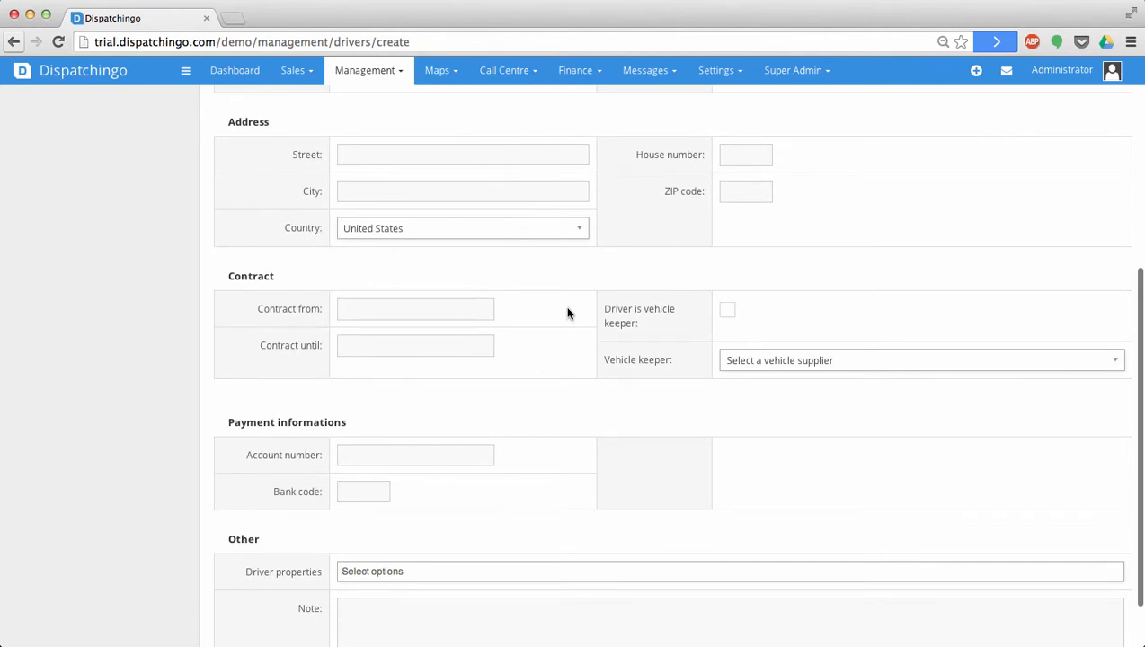
{"action": "left_click", "coordinate": [725, 313]}
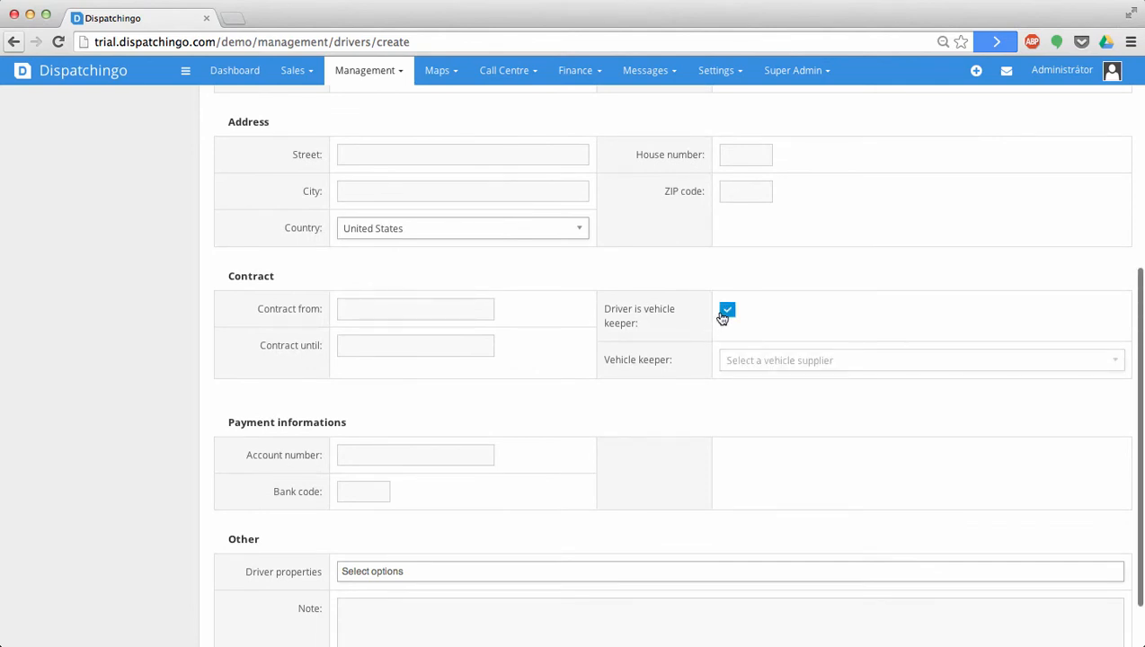
{"action": "scroll", "coordinate": [724, 318], "scroll_direction": "down", "scroll_amount": 3}
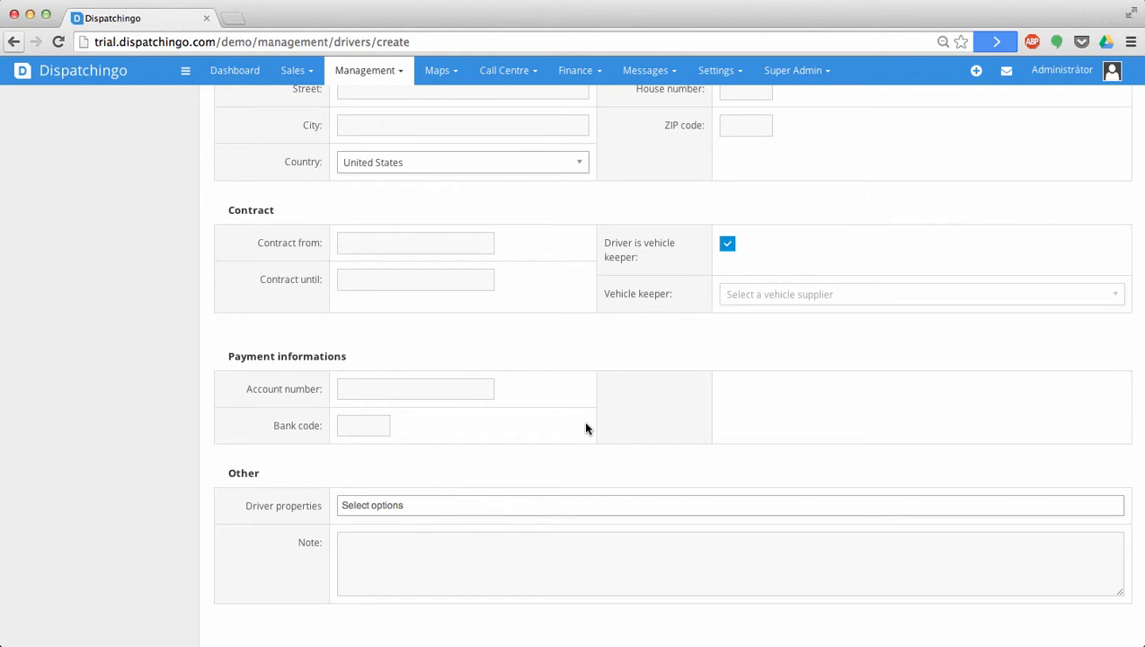
{"action": "scroll", "coordinate": [586, 428], "scroll_direction": "up", "scroll_amount": 5}
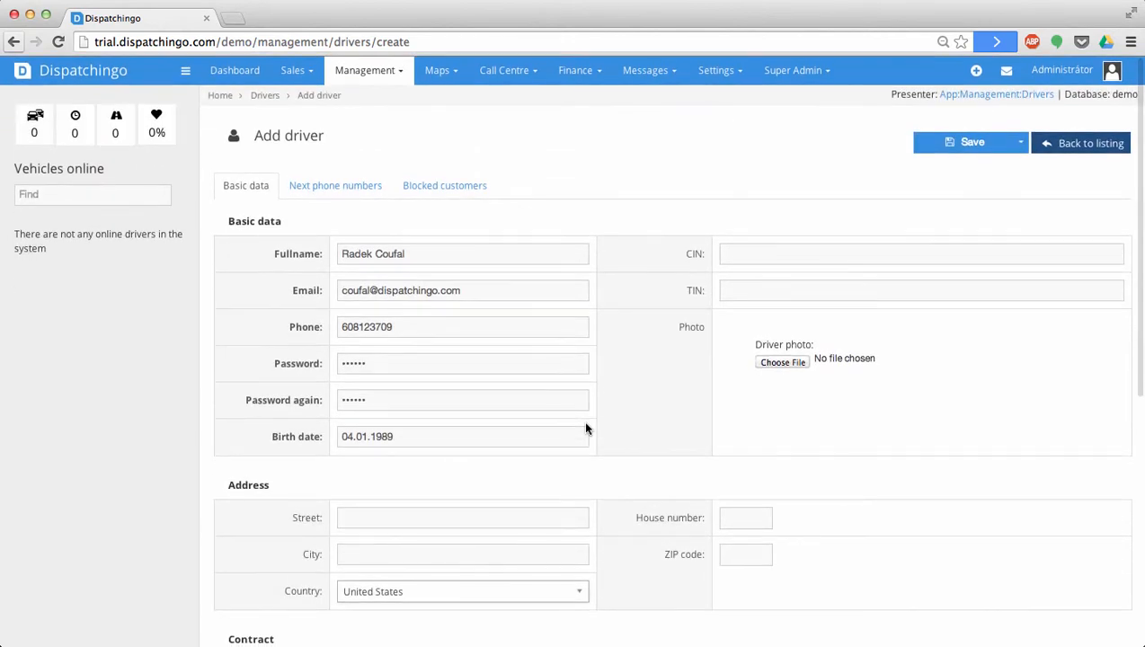
{"action": "left_click", "coordinate": [983, 141]}
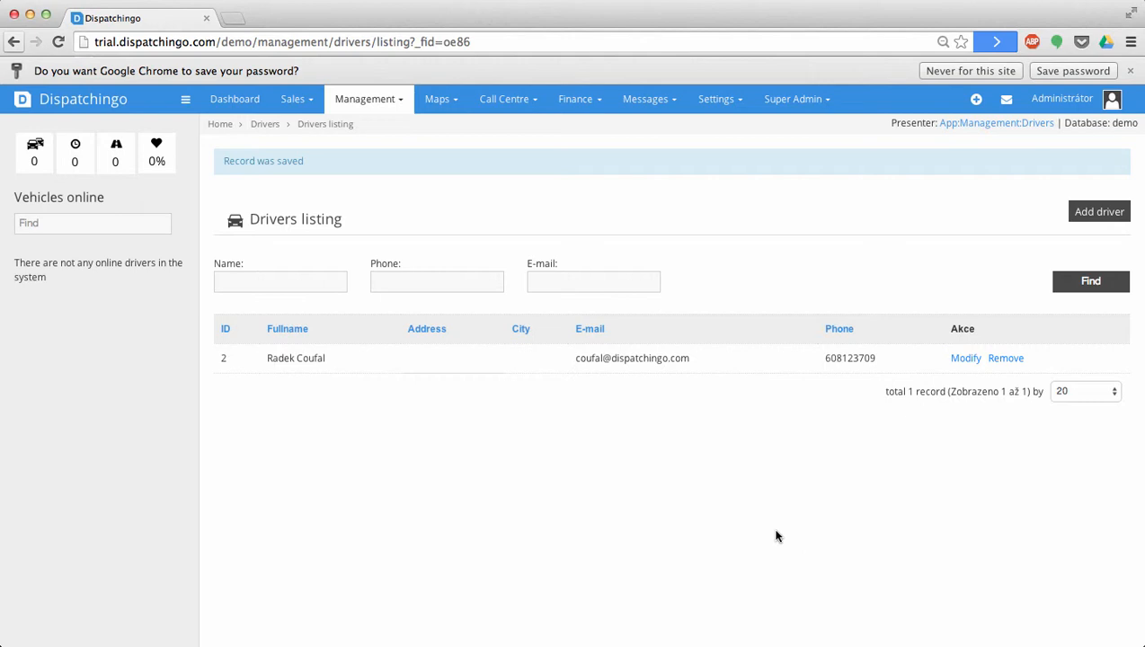
- Start a new vehicle with the new driver as keeper and model Hyundai Sonata
{"action": "left_click", "coordinate": [370, 106]}
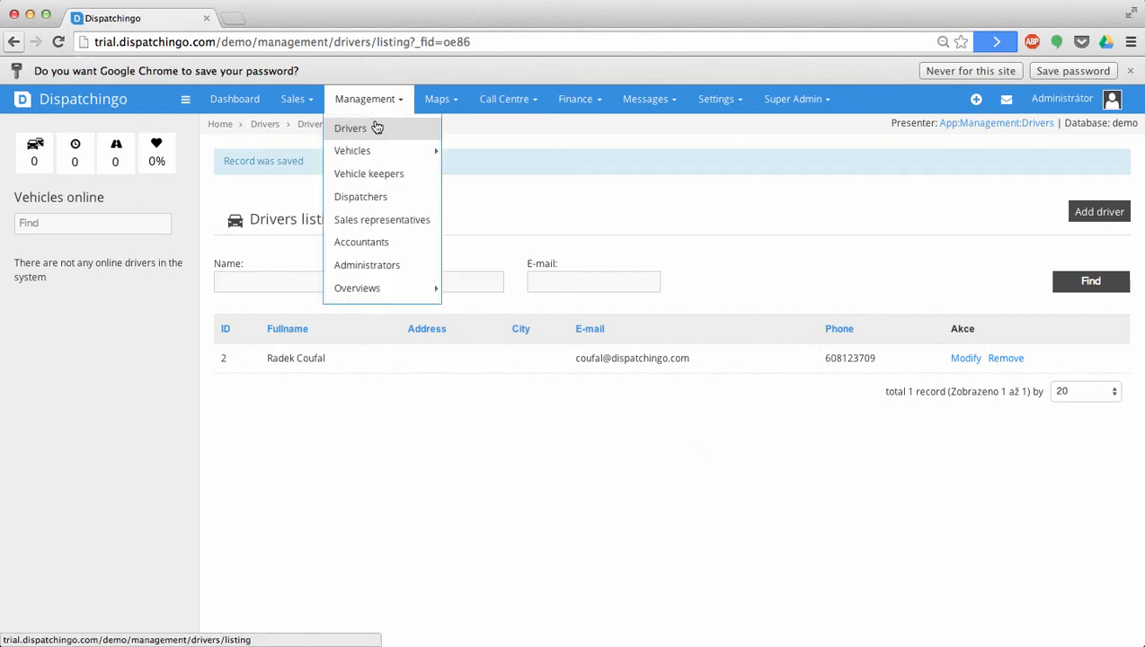
{"action": "mouse_move", "coordinate": [378, 158]}
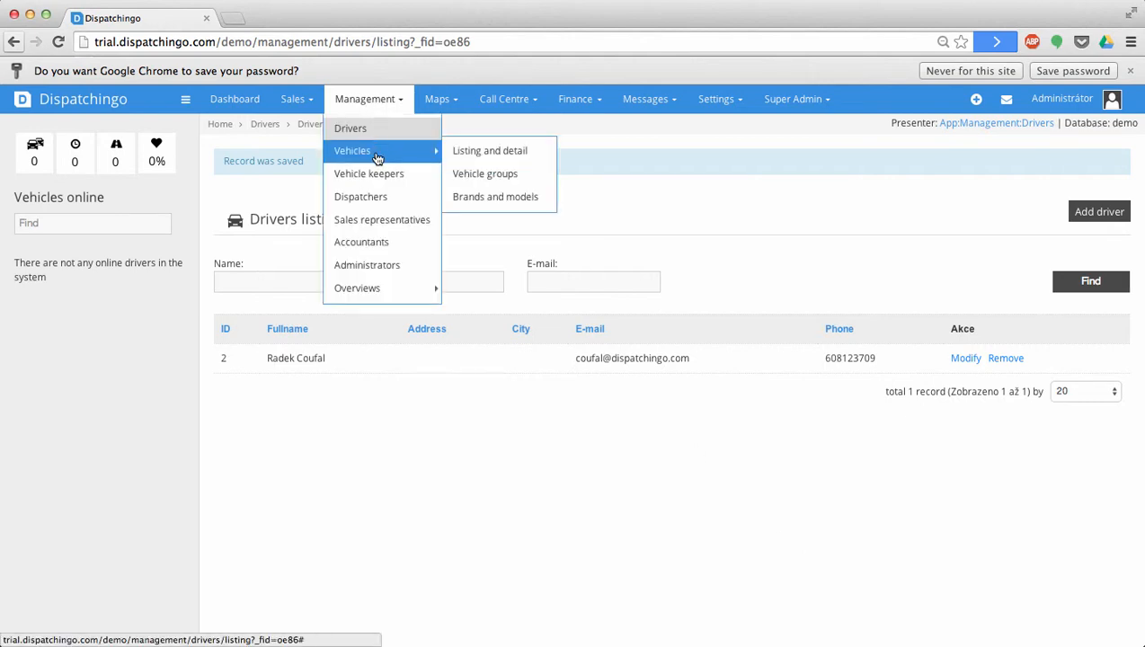
{"action": "left_click", "coordinate": [484, 153]}
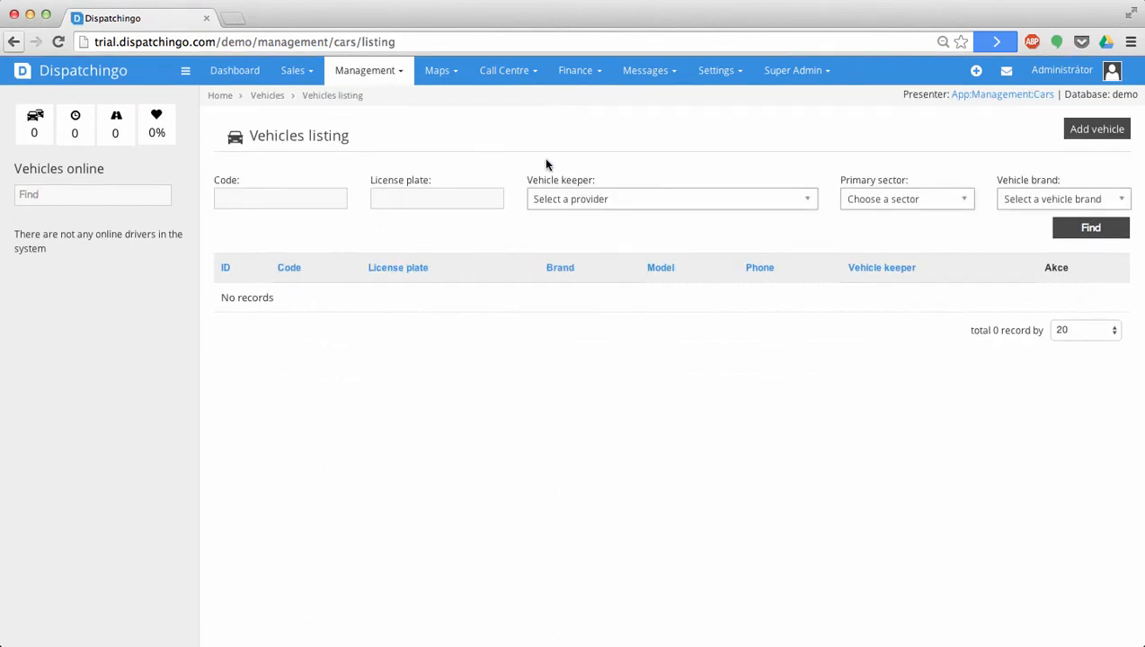
{"action": "left_click", "coordinate": [1087, 140]}
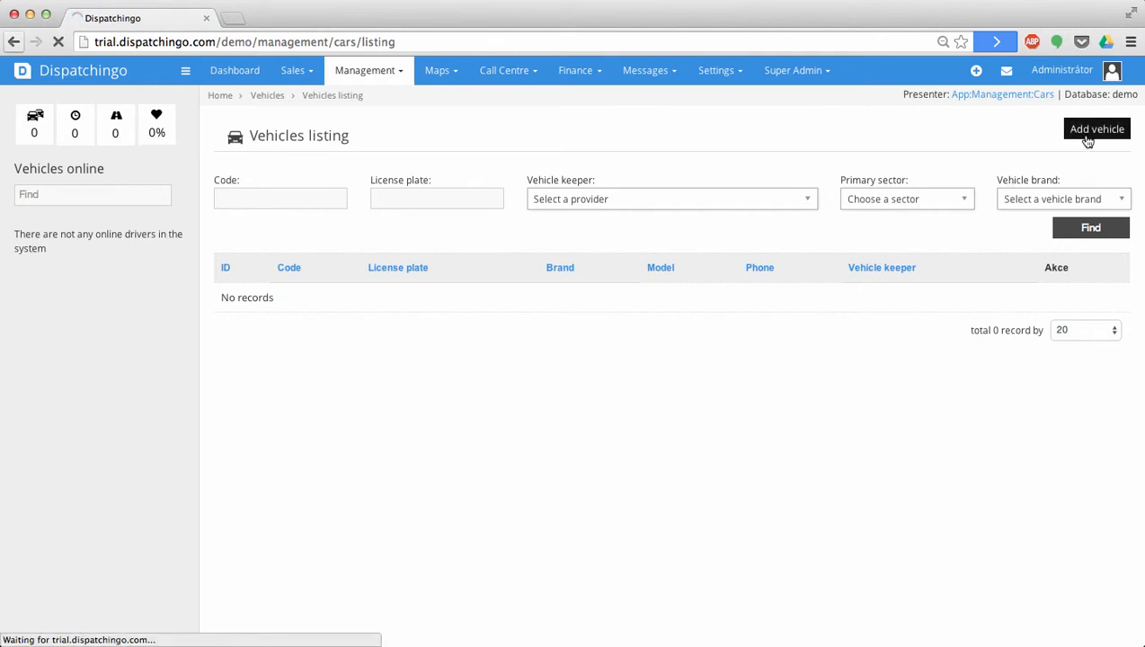
{"action": "left_click", "coordinate": [512, 256]}
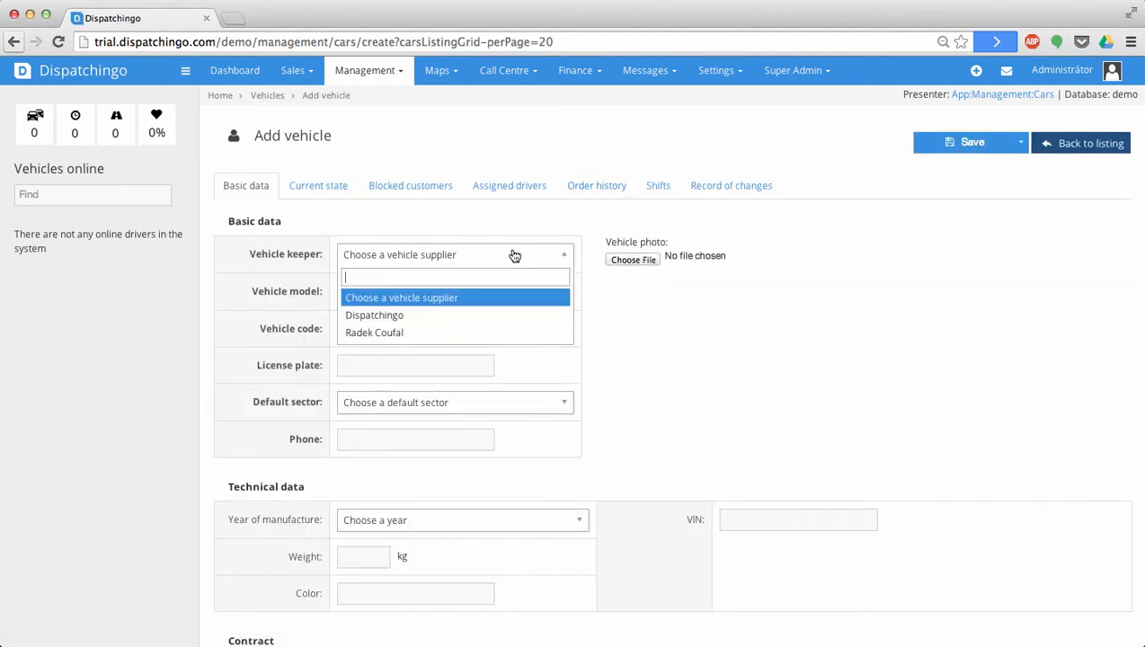
{"action": "left_click", "coordinate": [484, 332]}
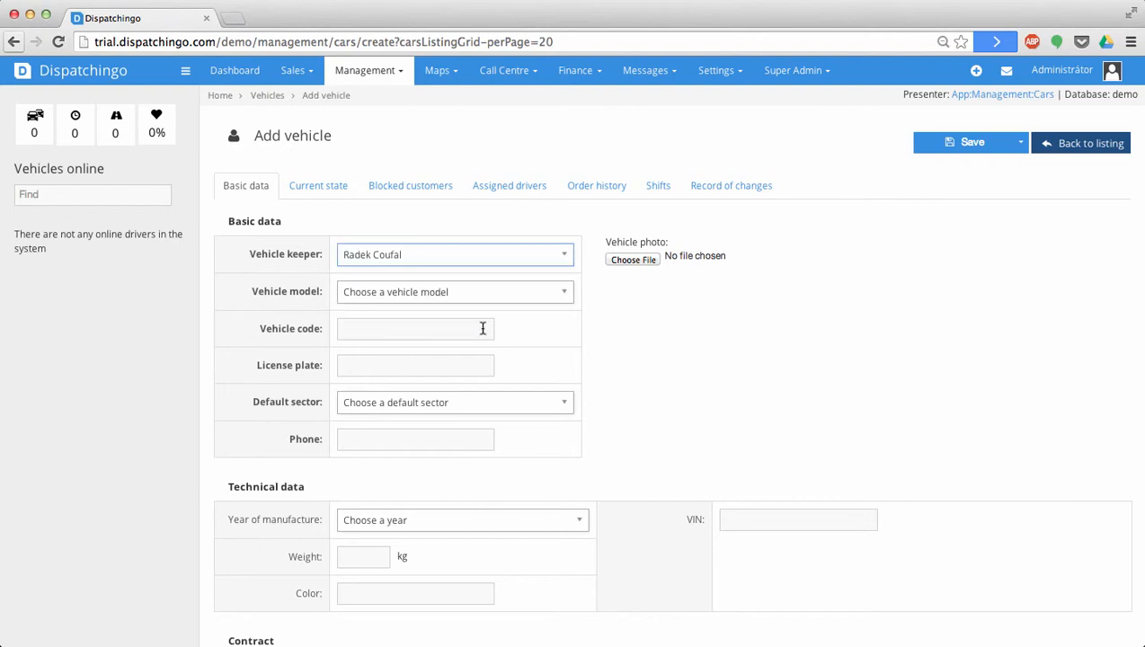
{"action": "left_click", "coordinate": [457, 303]}
{"action": "scroll", "coordinate": [445, 375], "scroll_direction": "down", "scroll_amount": 20}
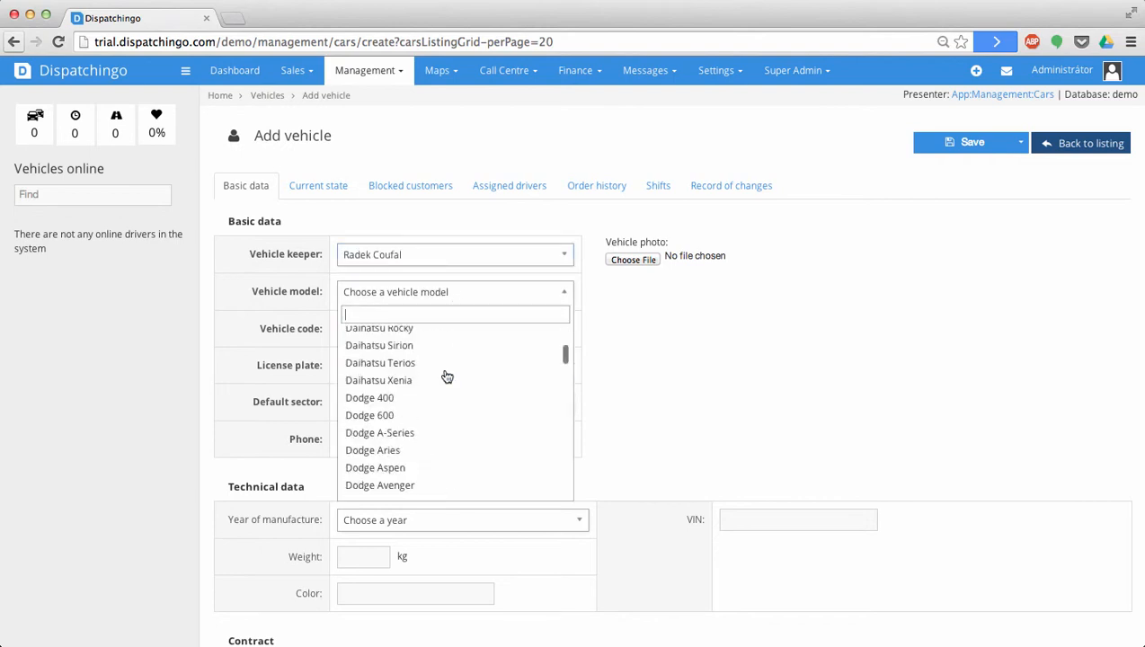
{"action": "left_click", "coordinate": [445, 375]}
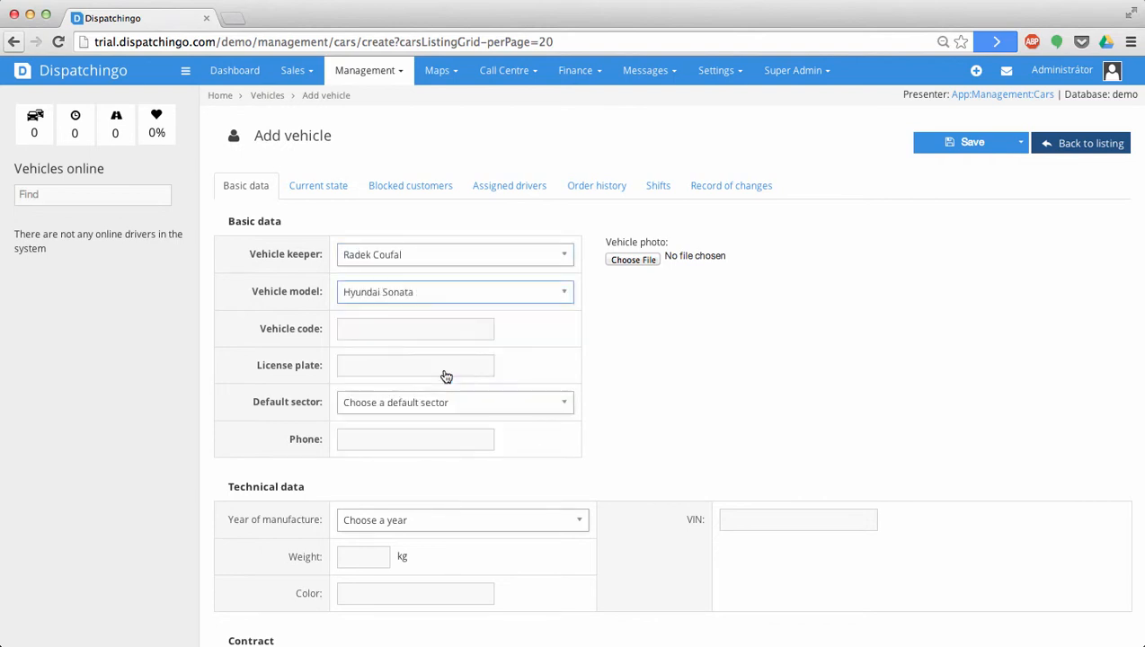
- Enter vehicle code RDKCFL, plate AA1234, and sector Centre, then type the vehicle's phone number
{"action": "left_click", "coordinate": [407, 332]}
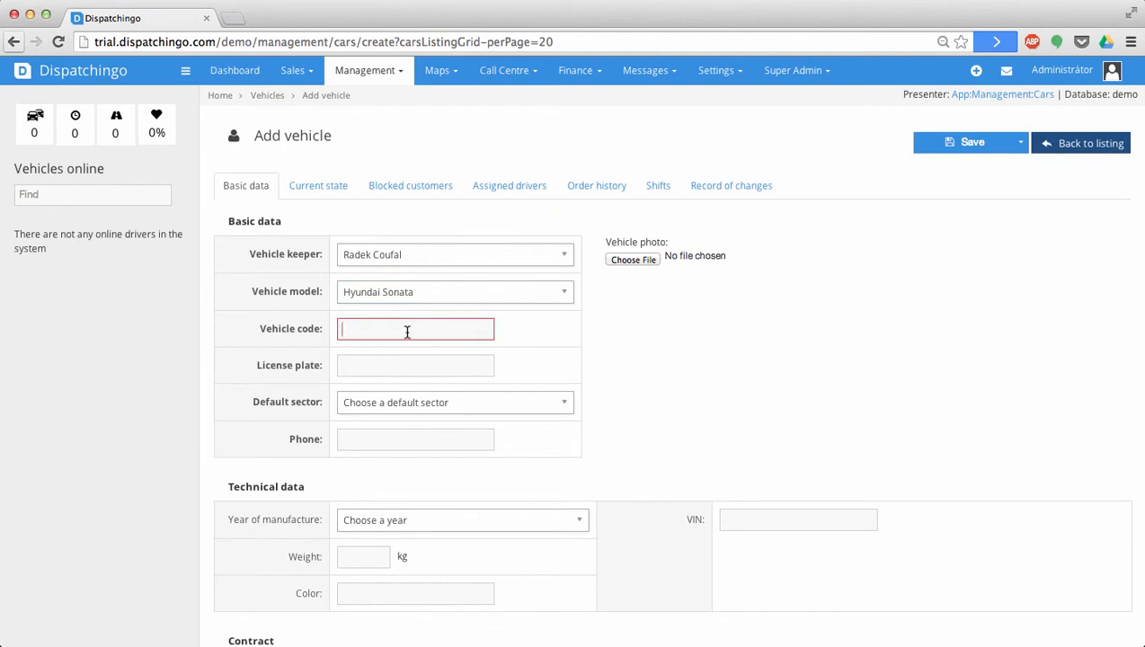
{"action": "type", "text": "RDKCFL"}
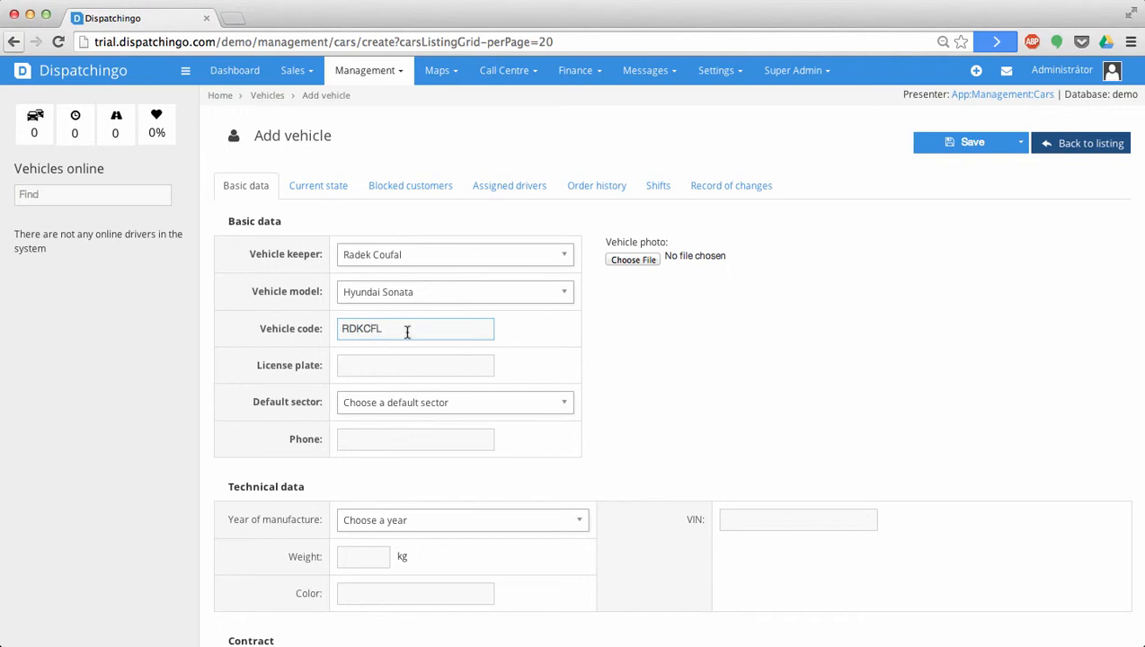
{"action": "left_click", "coordinate": [376, 369]}
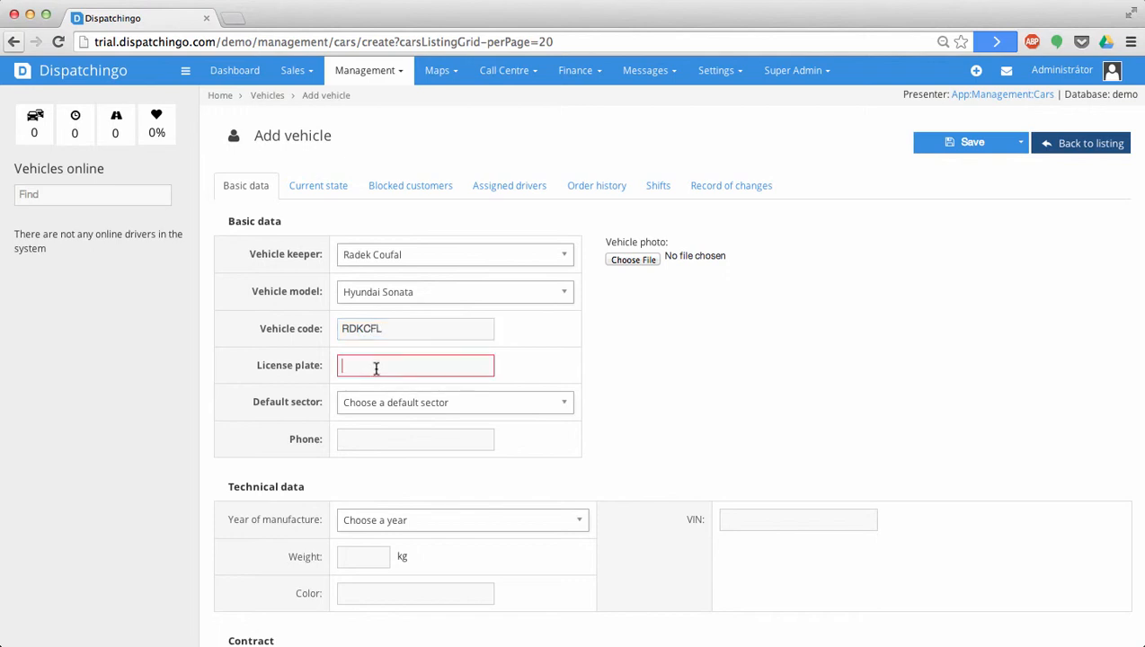
{"action": "type", "text": "AA1234"}
{"action": "left_click", "coordinate": [409, 402]}
{"action": "left_click", "coordinate": [401, 461]}
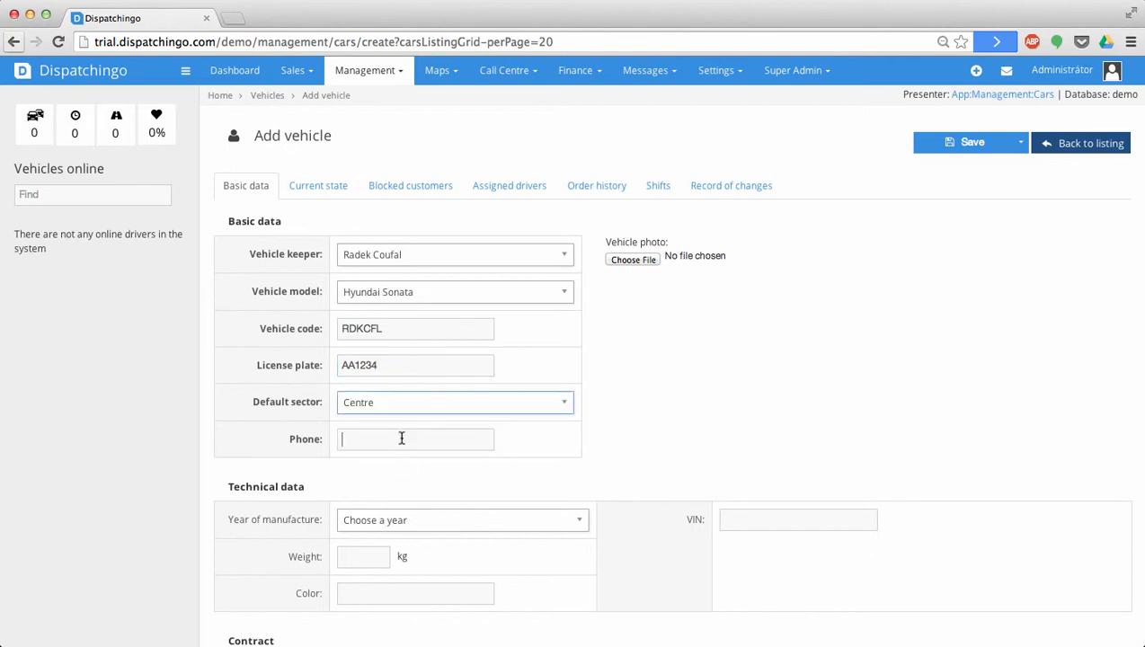
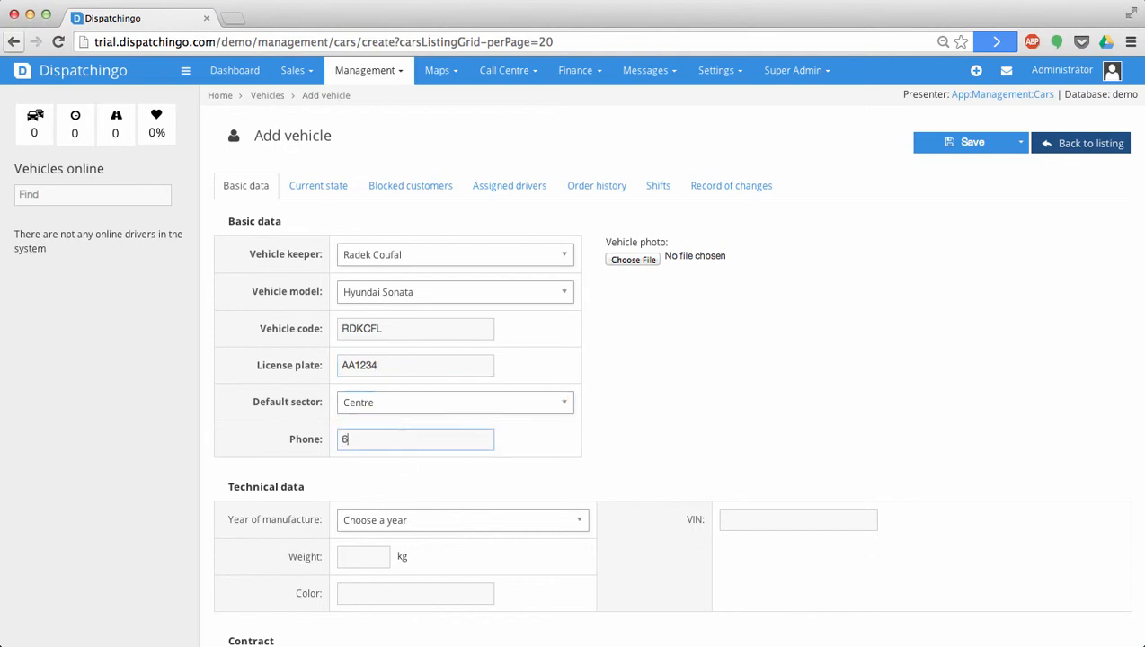
- Set the vehicle's contract start date to 08.07.2014
{"action": "scroll", "coordinate": [402, 439], "scroll_direction": "down", "scroll_amount": 5}
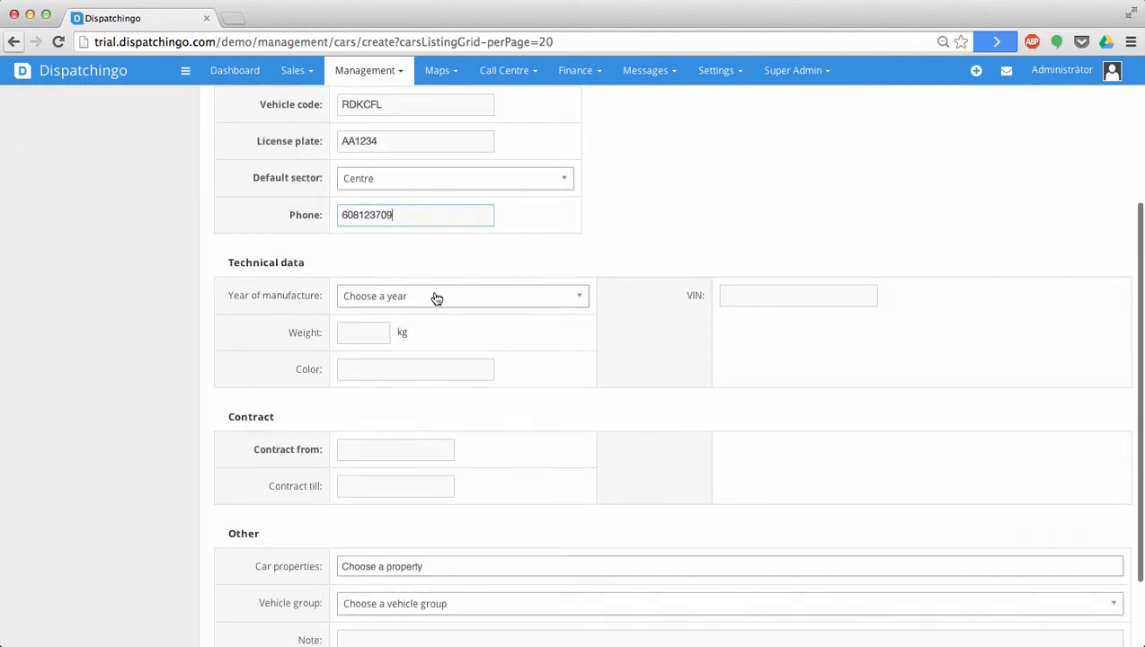
{"action": "scroll", "coordinate": [434, 297], "scroll_direction": "down", "scroll_amount": 2}
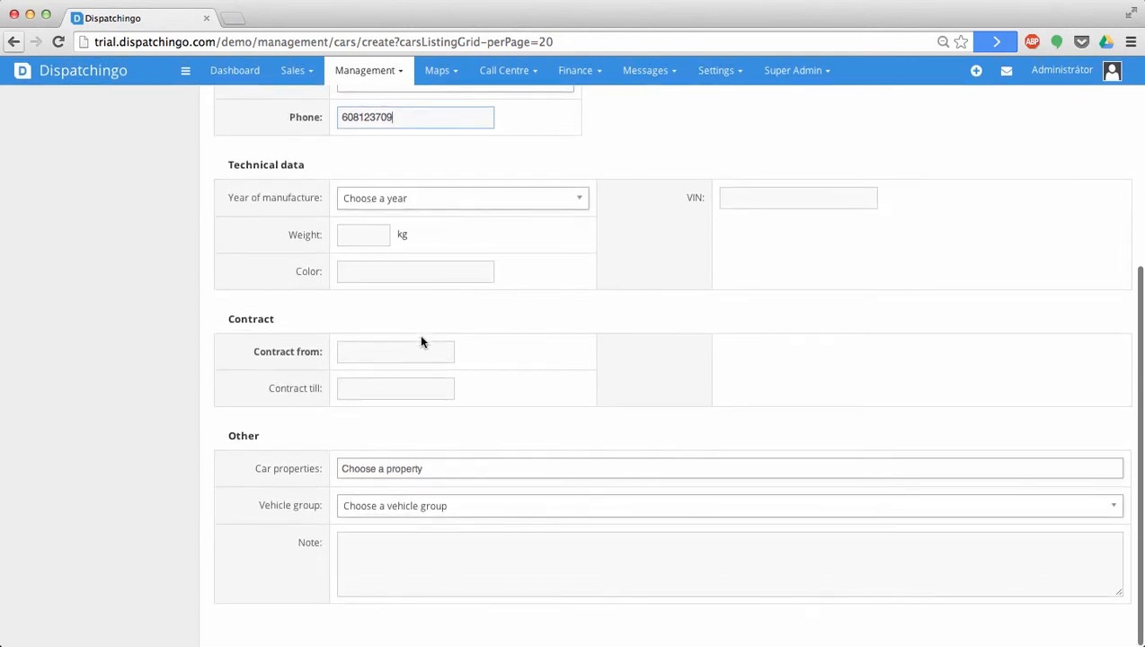
{"action": "left_click", "coordinate": [418, 352]}
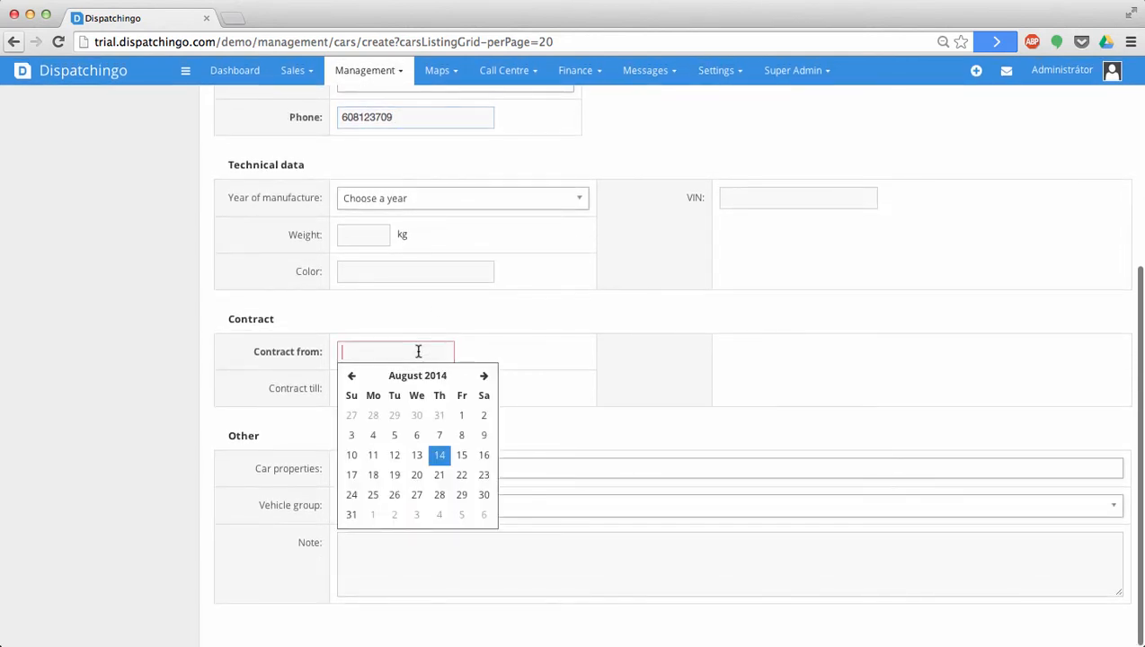
{"action": "left_click", "coordinate": [351, 377]}
{"action": "left_click", "coordinate": [394, 416]}
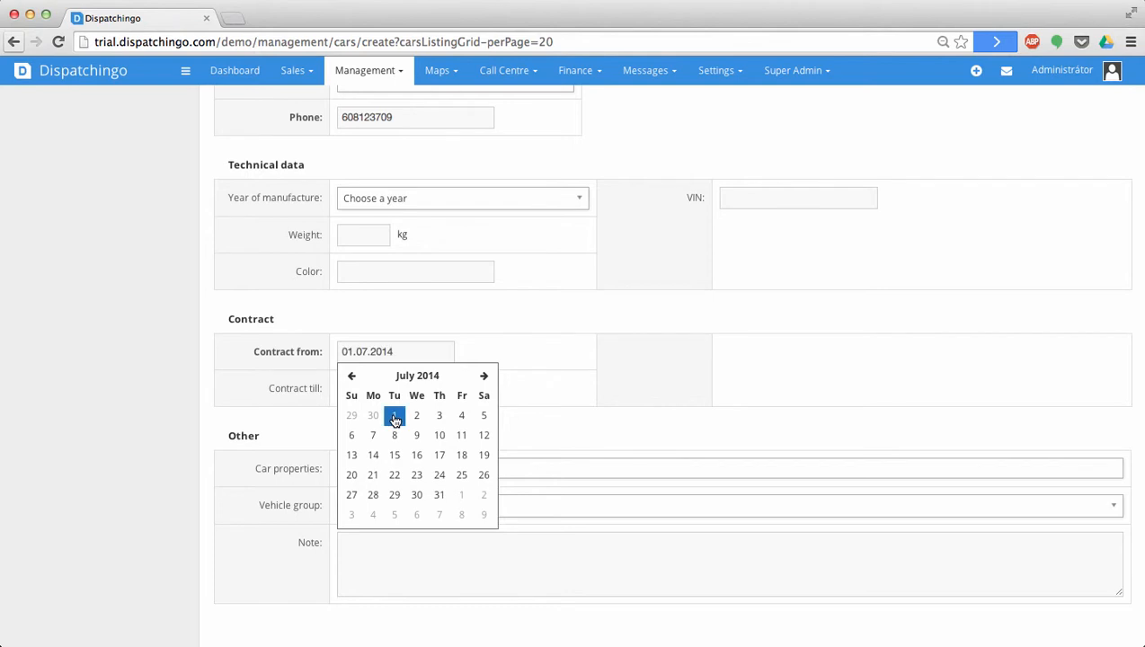
{"action": "left_click", "coordinate": [619, 424]}
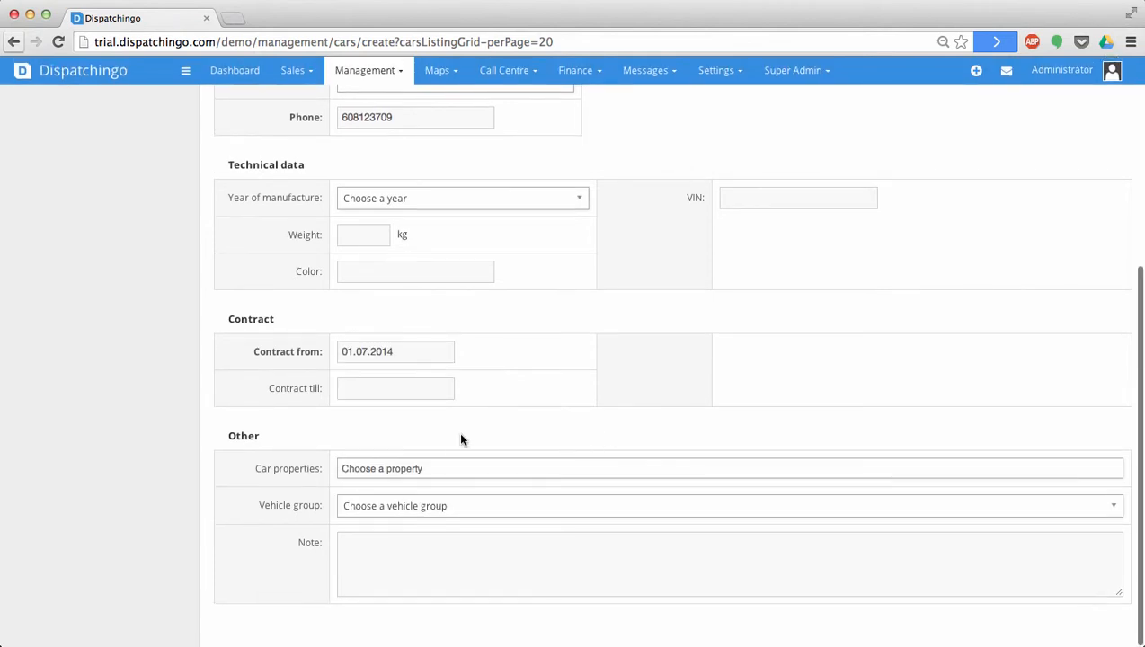
- Add the Luxury car property to the vehicle
{"action": "left_click", "coordinate": [445, 468]}
{"action": "left_click", "coordinate": [431, 492]}
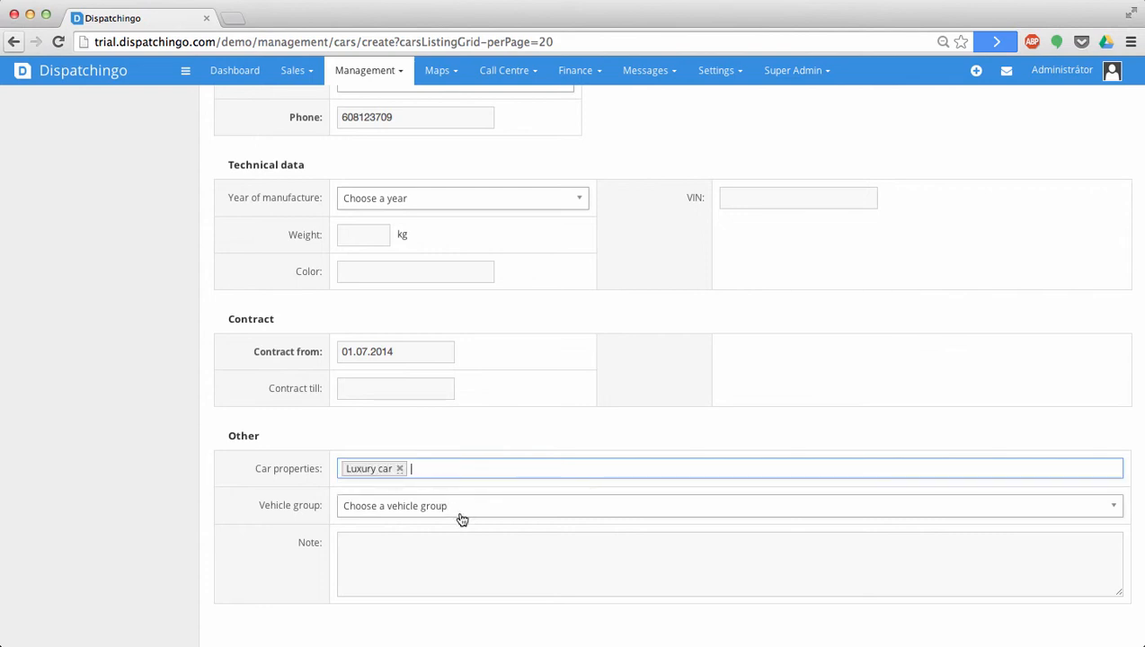
{"action": "left_click", "coordinate": [368, 79]}
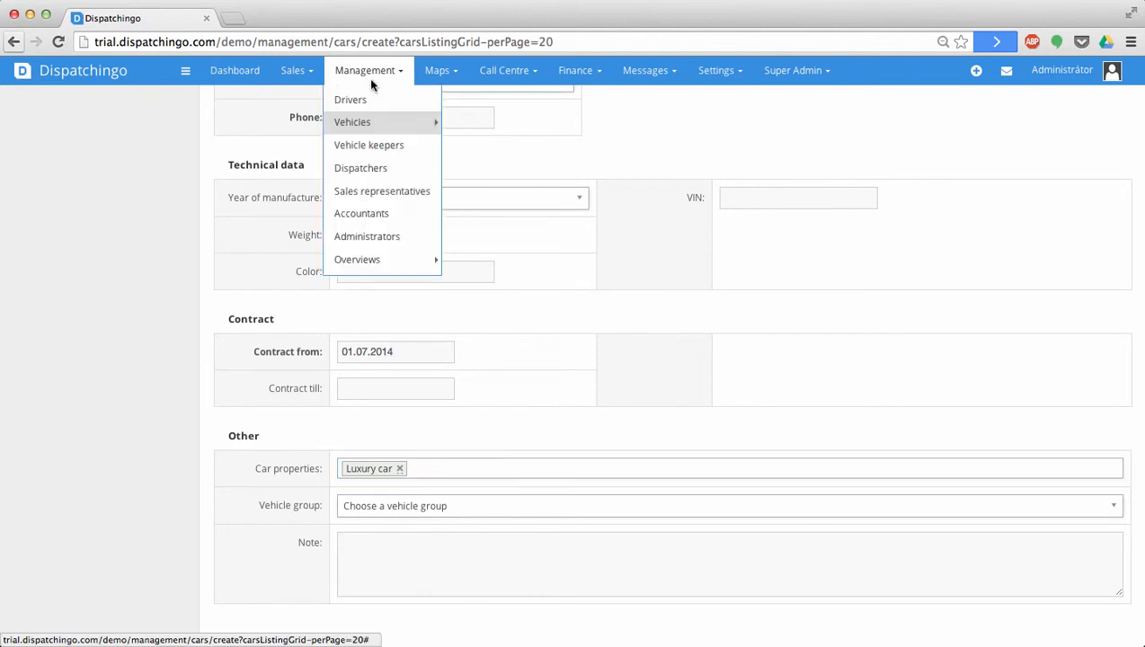
{"action": "mouse_move", "coordinate": [379, 119]}
{"action": "left_click", "coordinate": [509, 428]}
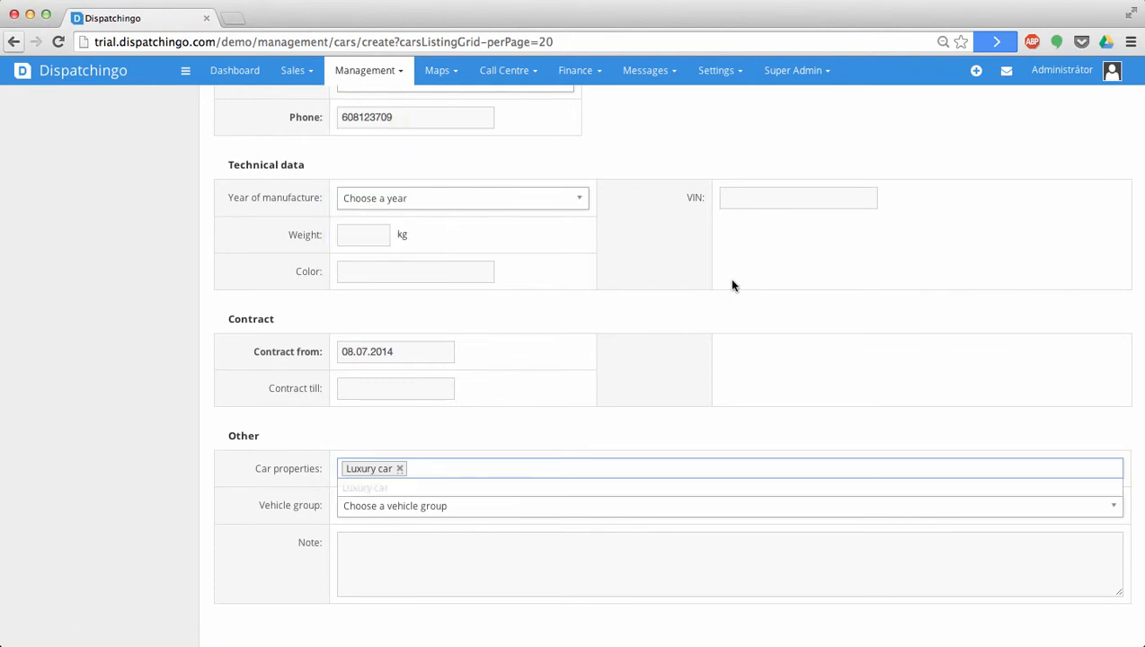
{"action": "scroll", "coordinate": [733, 285], "scroll_direction": "up", "scroll_amount": 5}
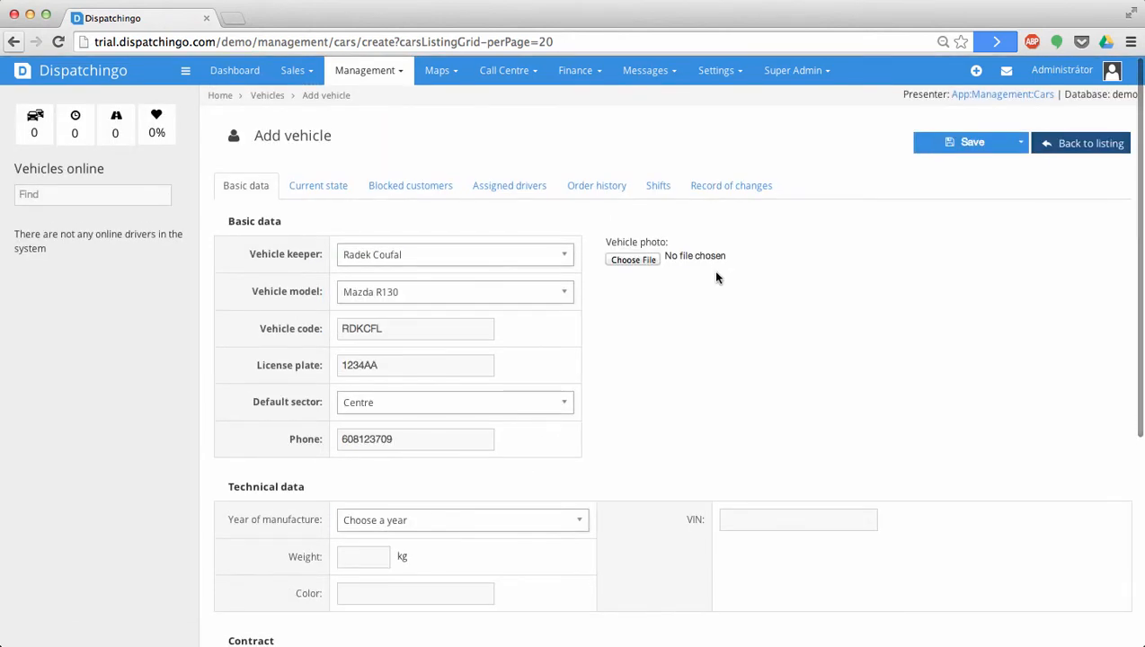
{"action": "left_click", "coordinate": [510, 191]}
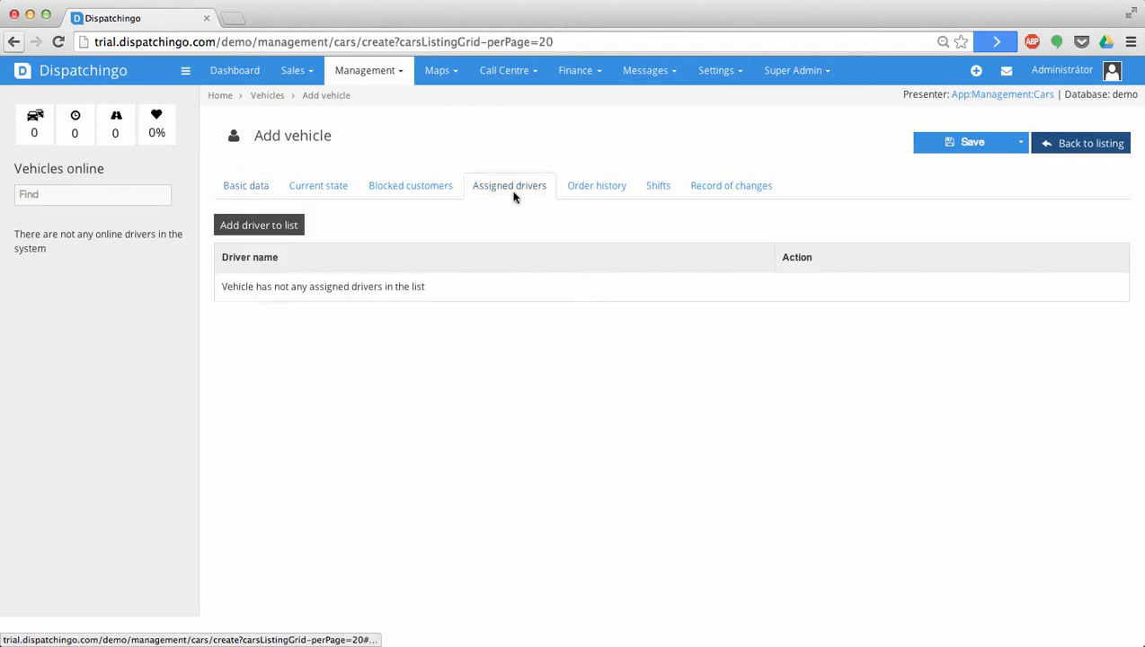
{"action": "left_click", "coordinate": [276, 237]}
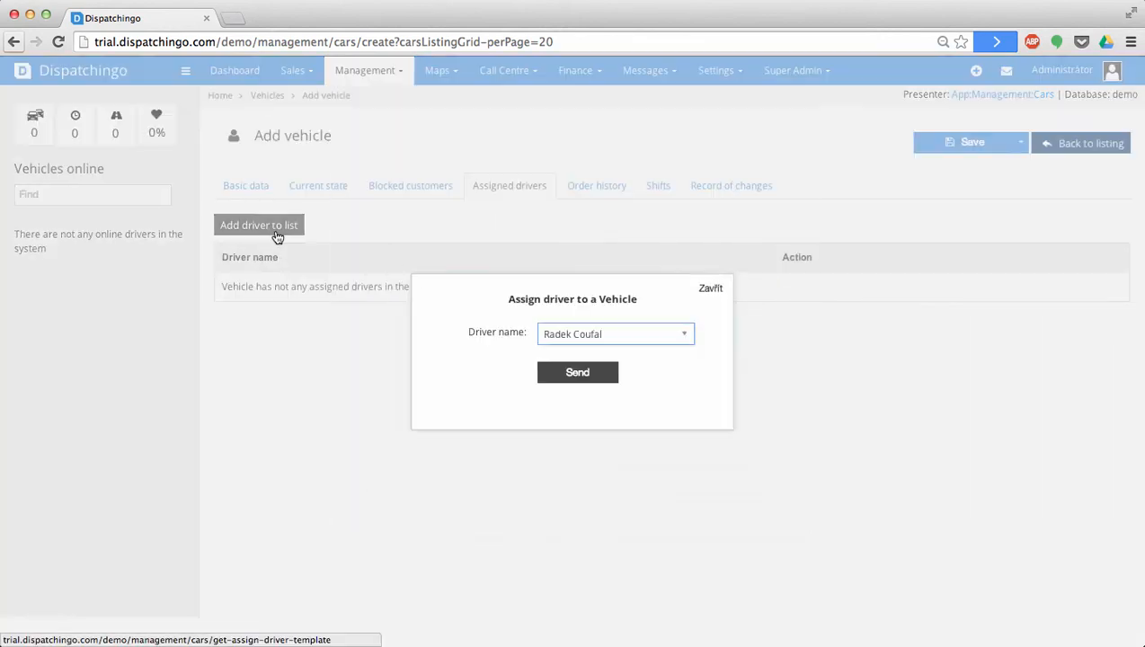
{"action": "left_click", "coordinate": [642, 342]}
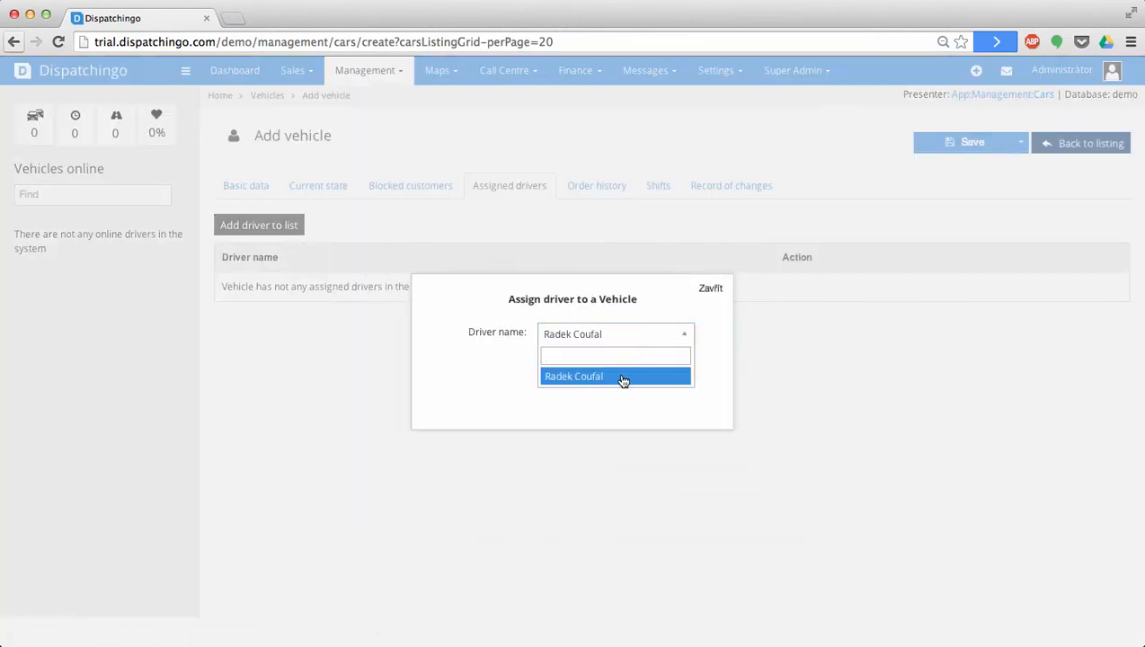
{"action": "left_click", "coordinate": [620, 378]}
{"action": "left_click", "coordinate": [596, 379]}
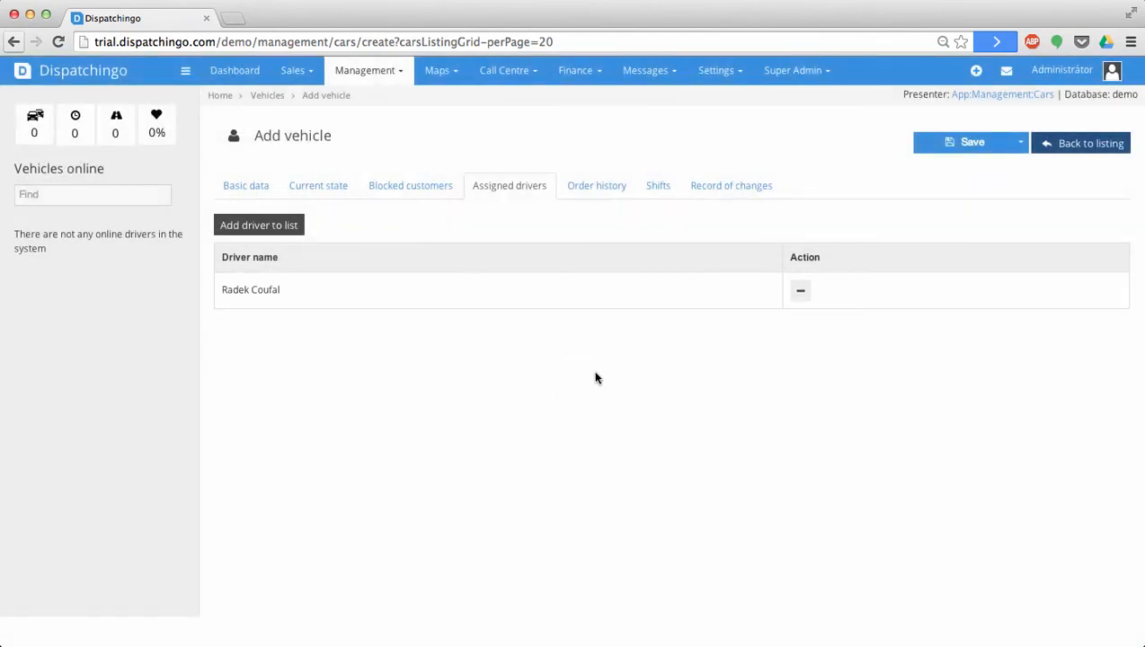
{"action": "left_click", "coordinate": [976, 142]}
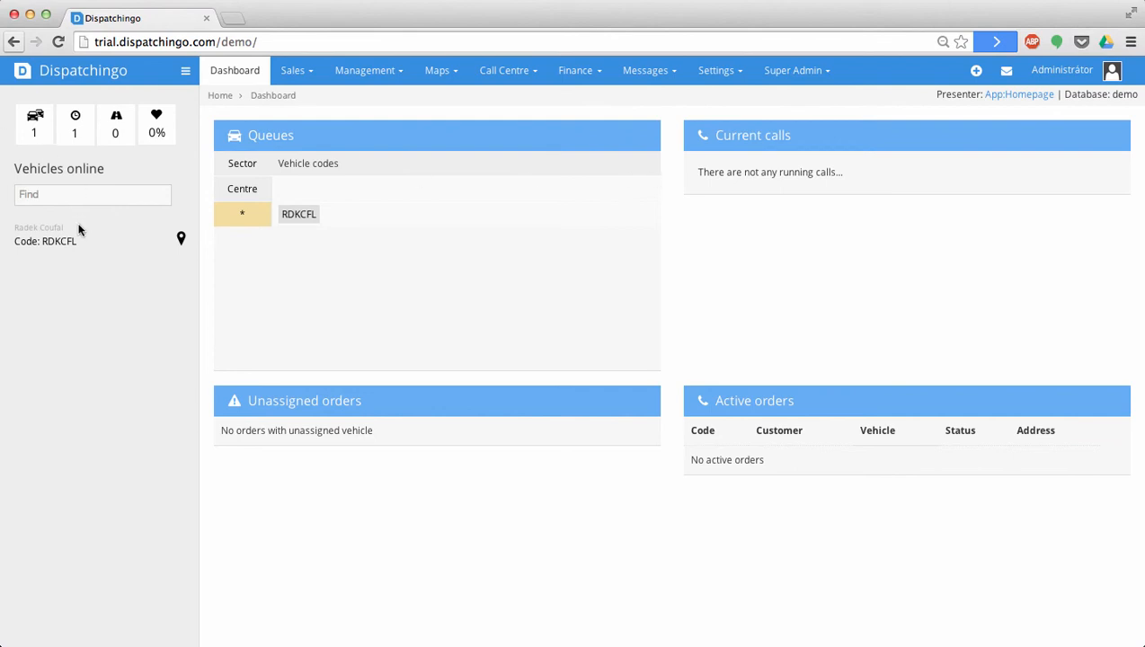
{"action": "right_click", "coordinate": [309, 219]}
{"action": "mouse_move", "coordinate": [65, 243]}
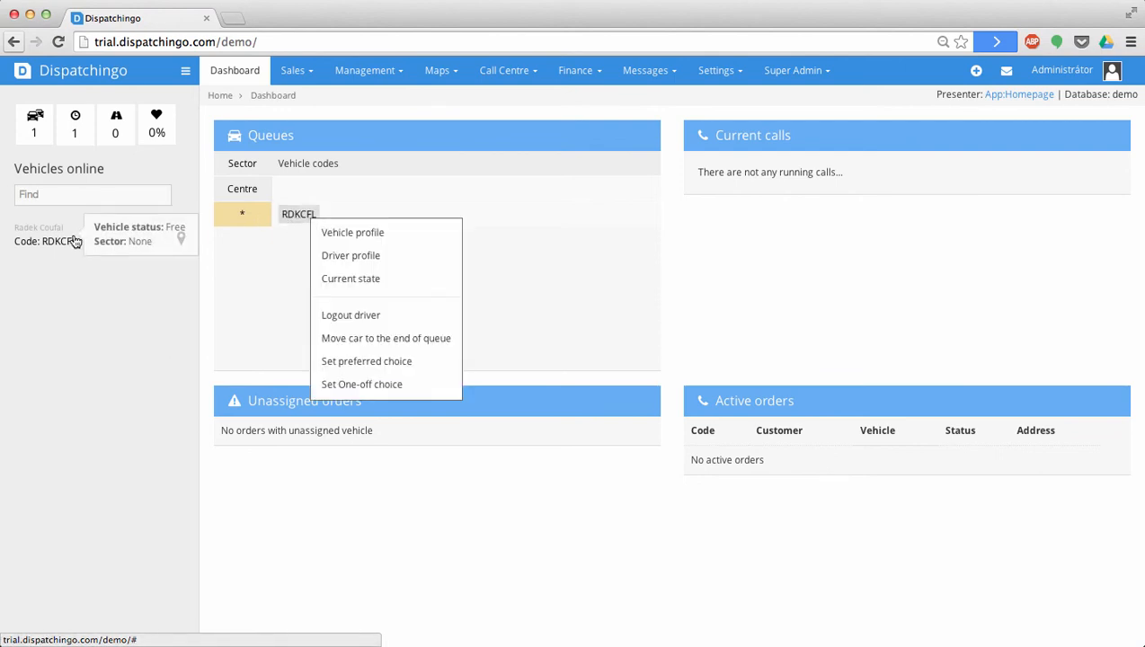
{"action": "left_click", "coordinate": [673, 437]}
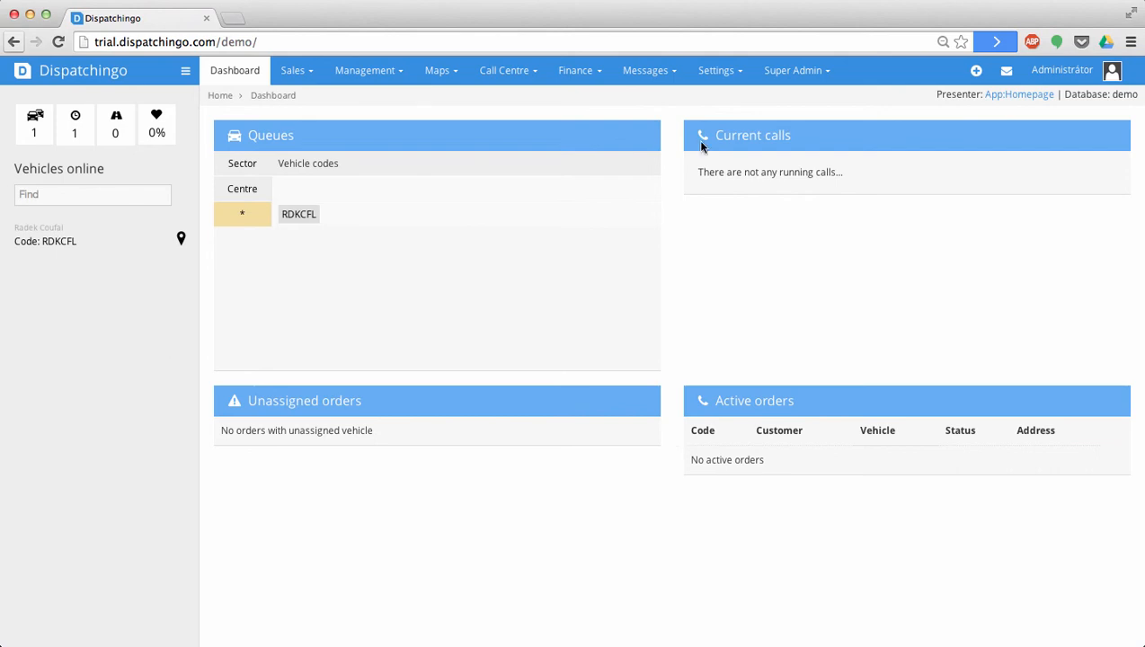
{"action": "left_click", "coordinate": [717, 72]}
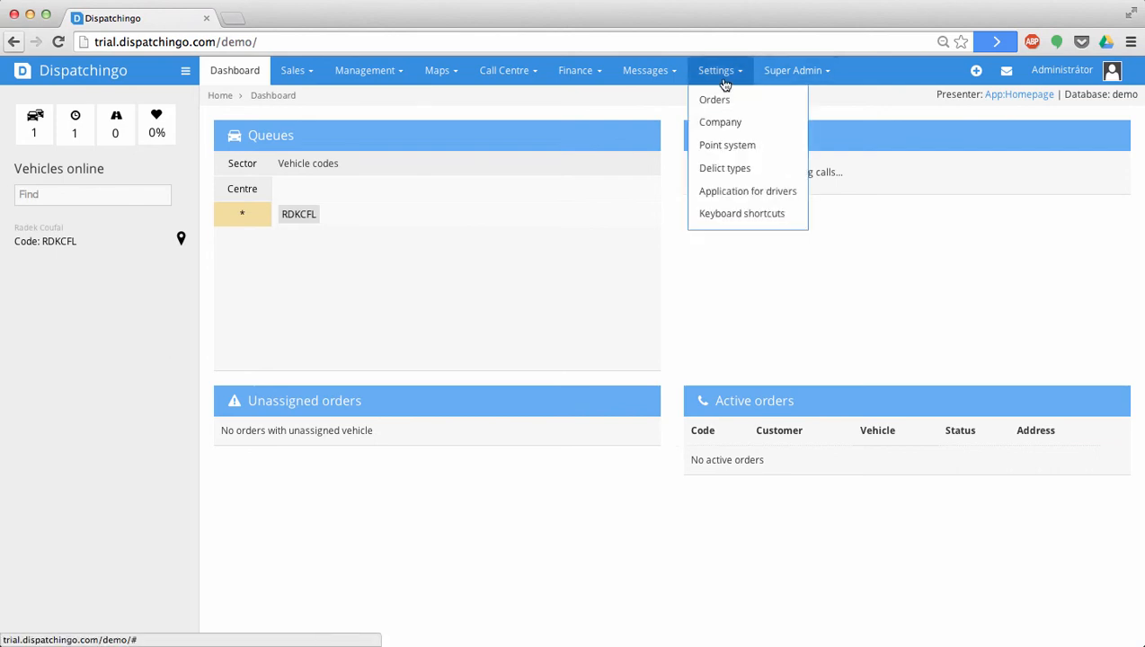
{"action": "left_click", "coordinate": [725, 191]}
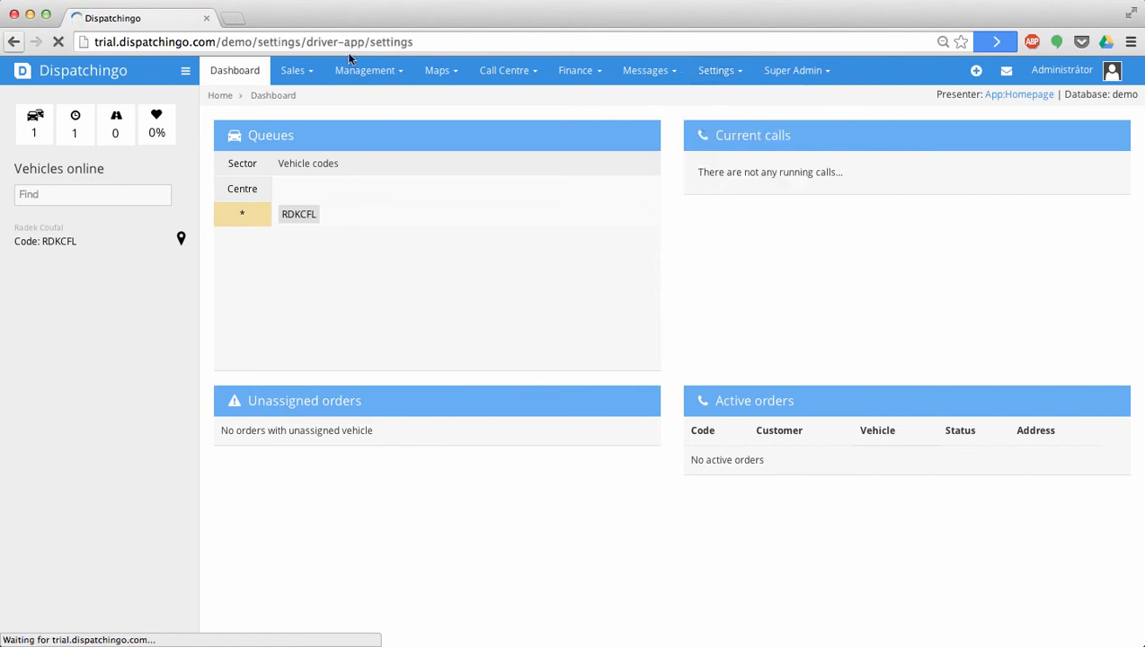